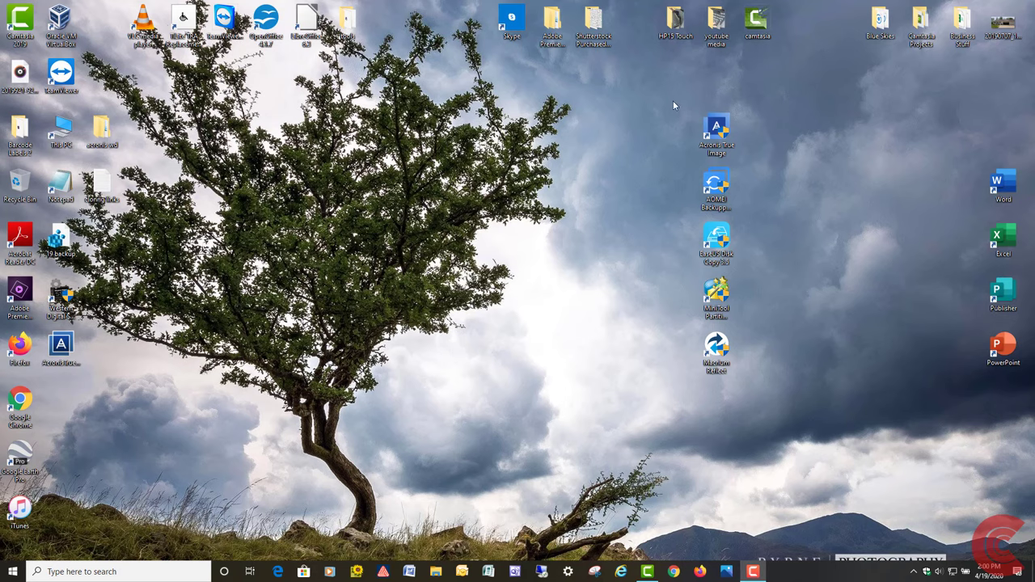
{"action": "left_click_drag", "start_coordinate": [673, 103], "coordinate": [783, 435]}
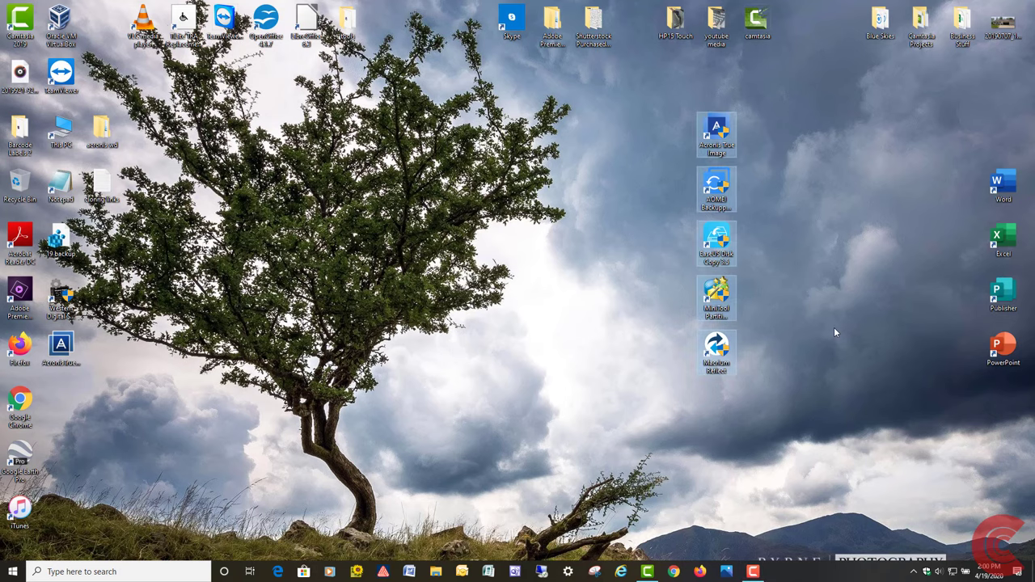
{"action": "left_click", "coordinate": [823, 208]}
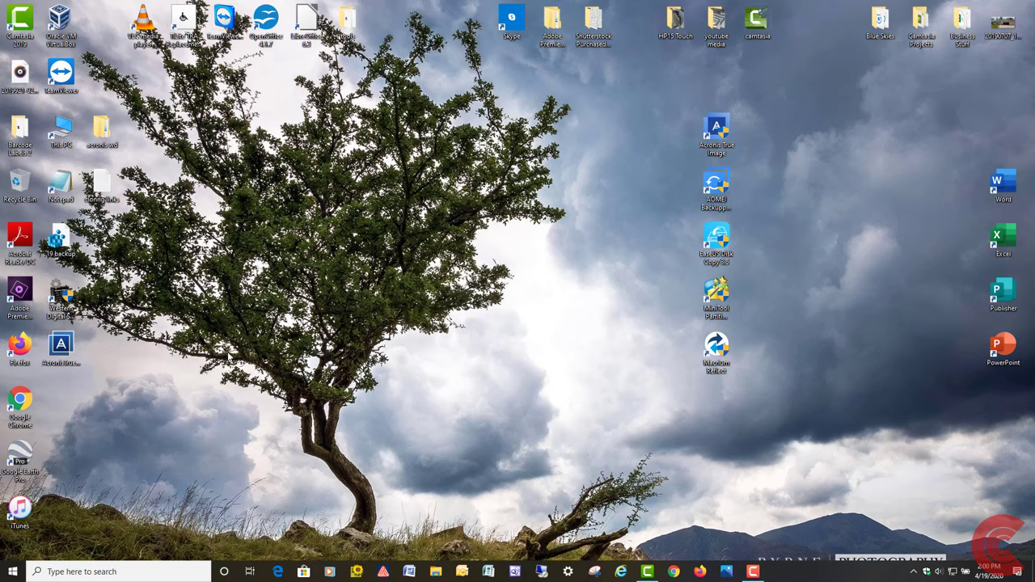
Search Windows for cmd, run Command Prompt as administrator and reposition its window
{"action": "left_click", "coordinate": [77, 574]}
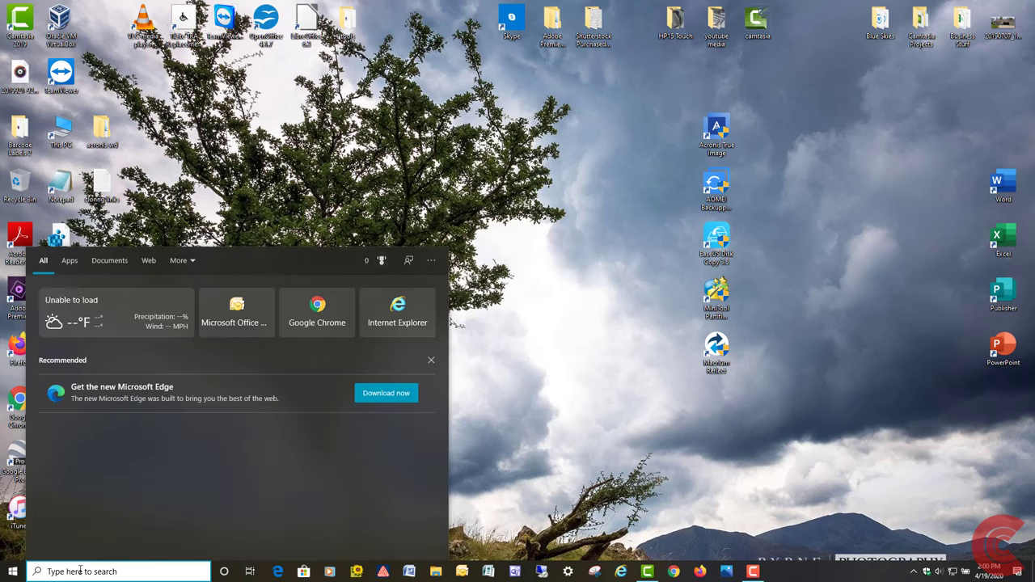
{"action": "type", "text": "cmd"}
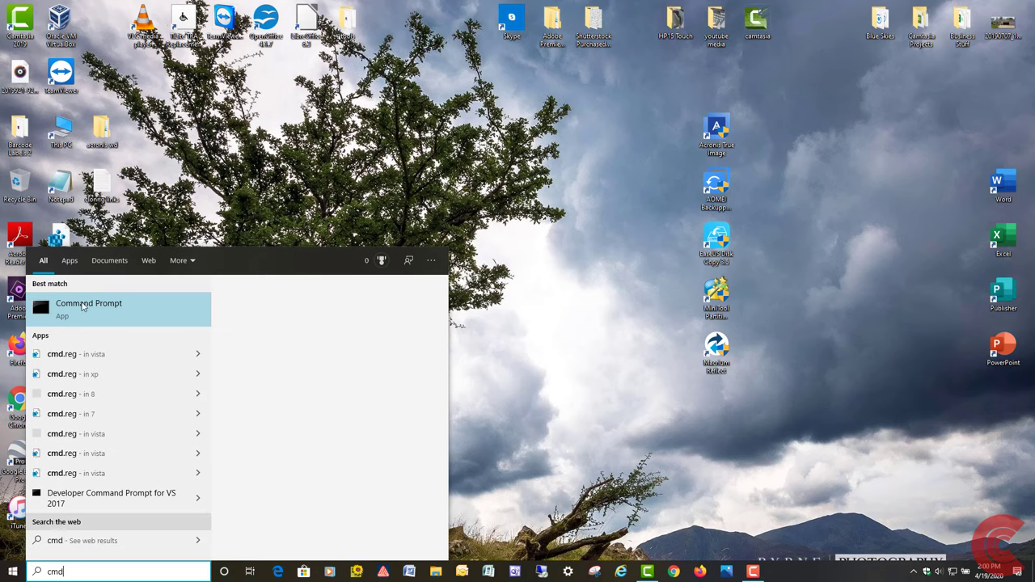
{"action": "right_click", "coordinate": [83, 313]}
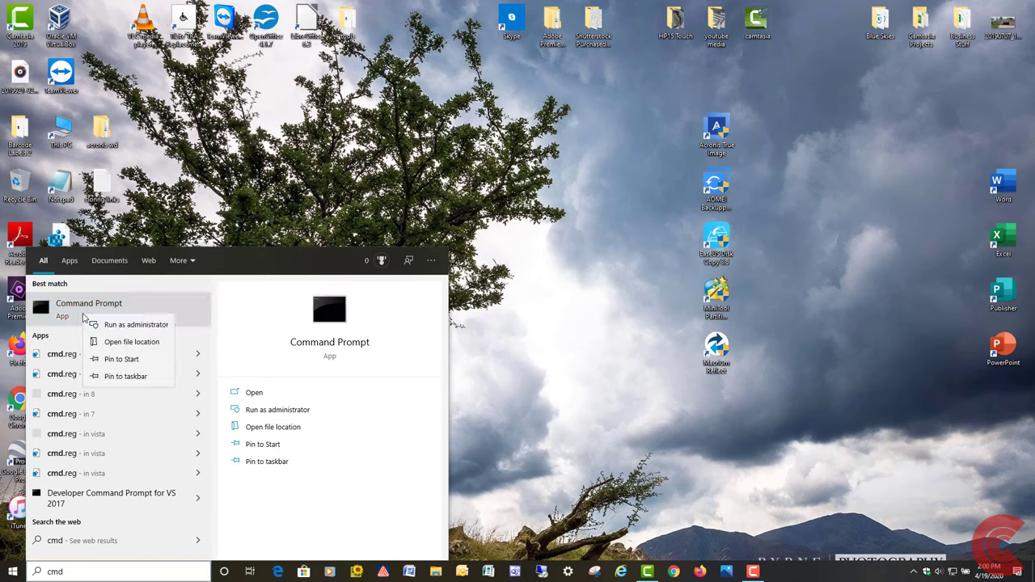
{"action": "left_click", "coordinate": [130, 262]}
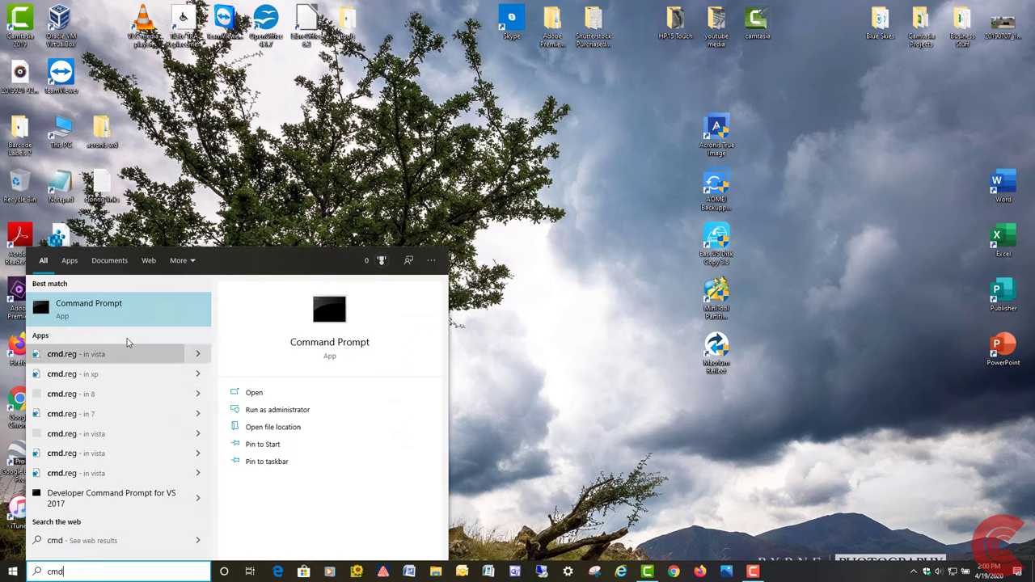
{"action": "key", "text": "Escape"}
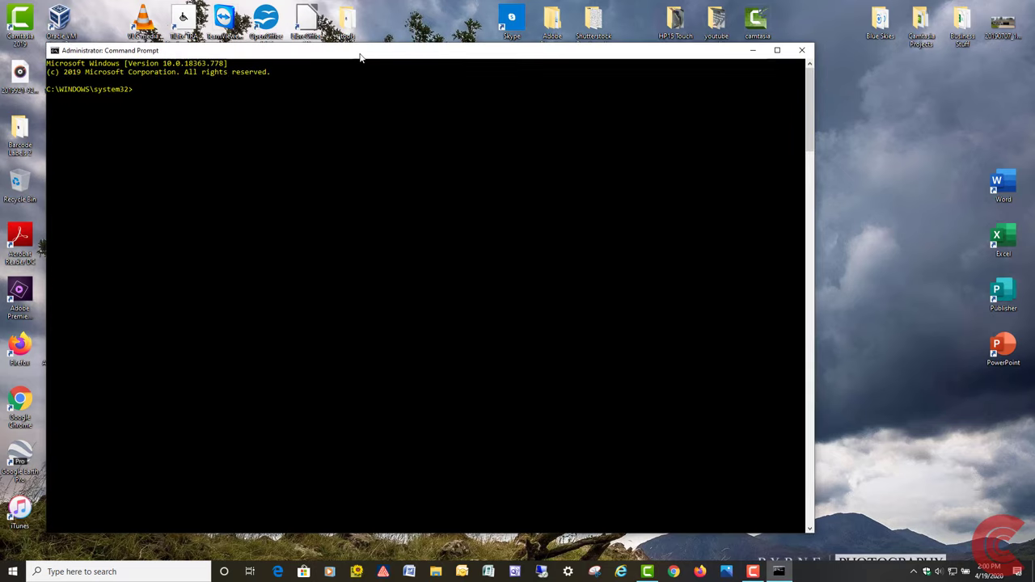
{"action": "left_click_drag", "start_coordinate": [362, 58], "coordinate": [440, 70]}
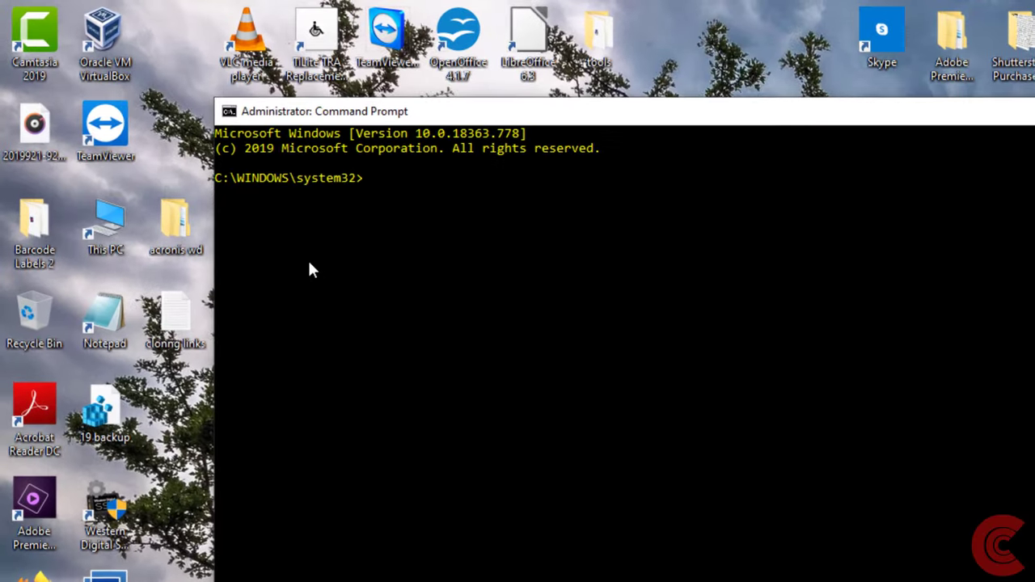
Enter the disk check command chkdsk /f without running it, and close Command Prompt
{"action": "type", "text": "chk"}
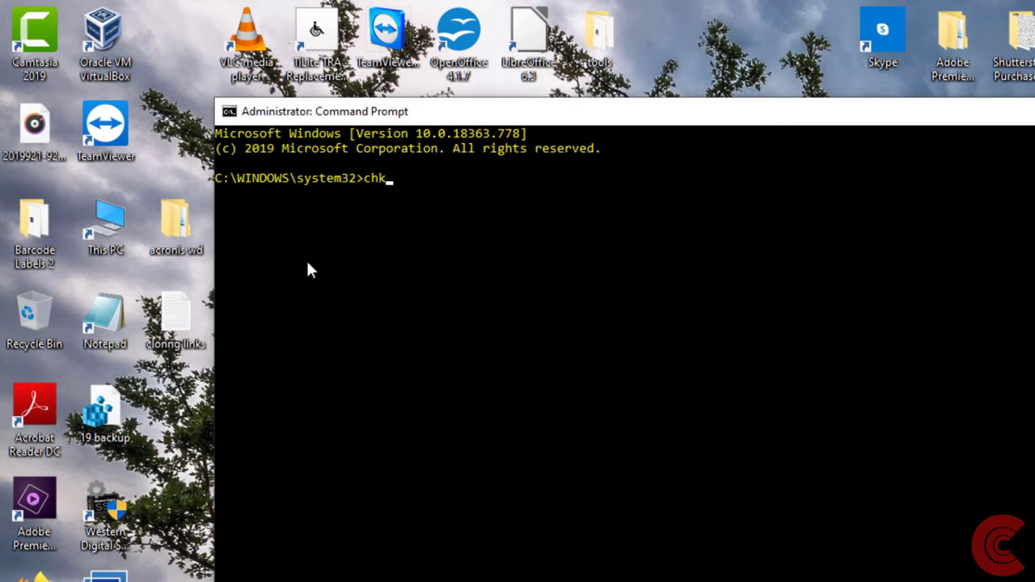
{"action": "type", "text": "dsk /f"}
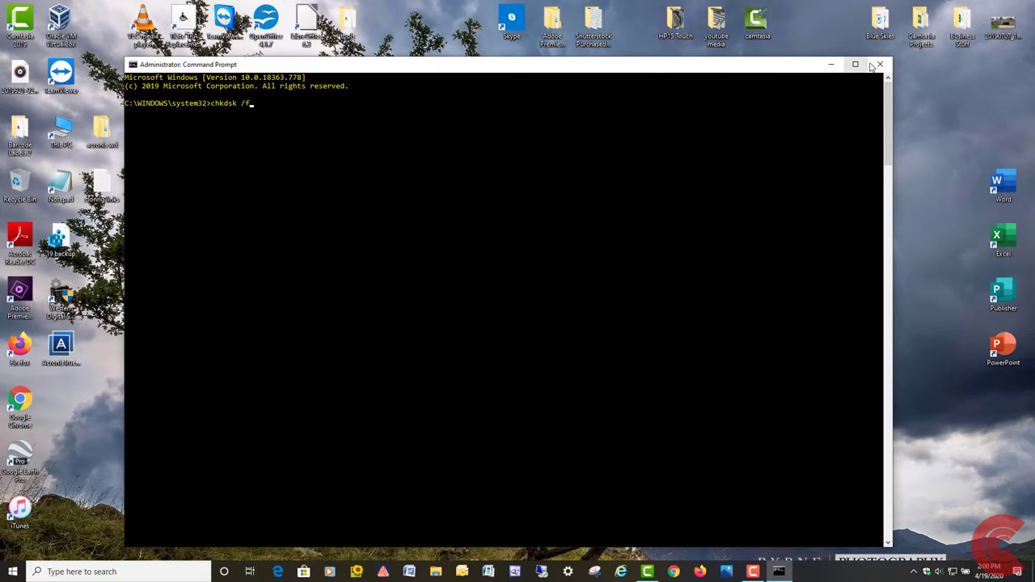
{"action": "left_click", "coordinate": [879, 64]}
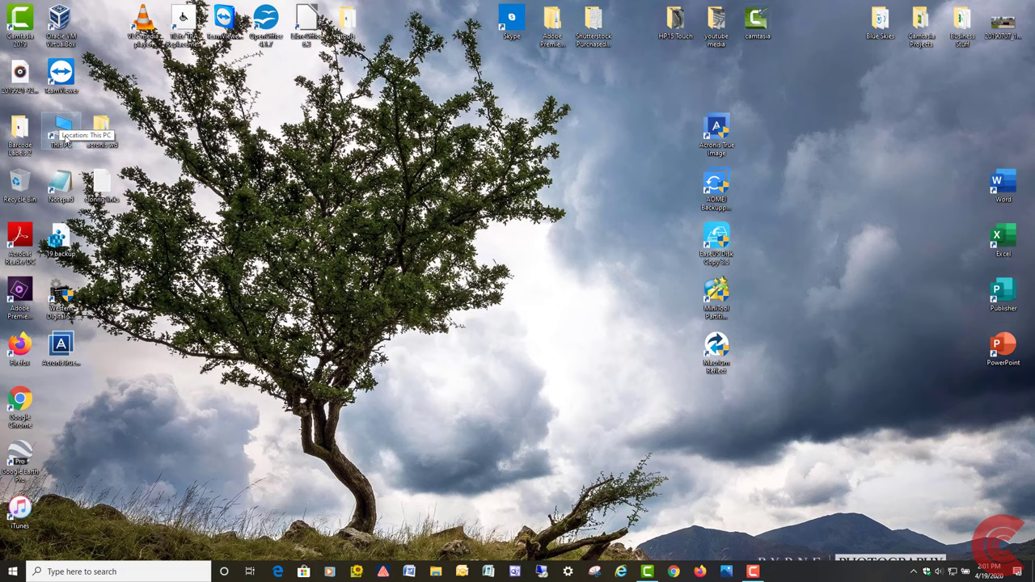
Open This PC in a maximized window and show the properties of the C: drive
{"action": "left_click", "coordinate": [61, 139]}
{"action": "double_click", "coordinate": [61, 139]}
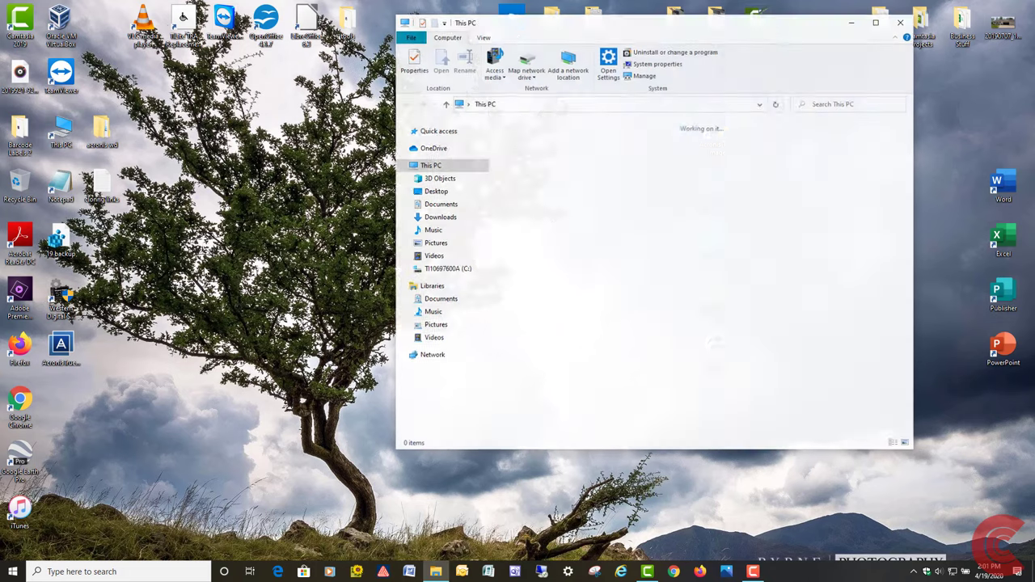
{"action": "left_click", "coordinate": [878, 23]}
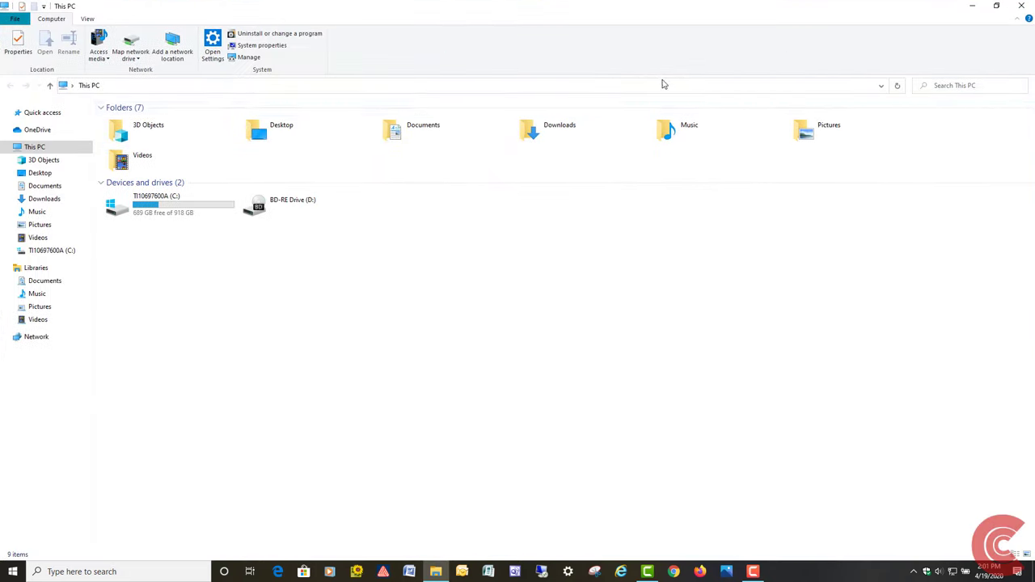
{"action": "left_click", "coordinate": [168, 204]}
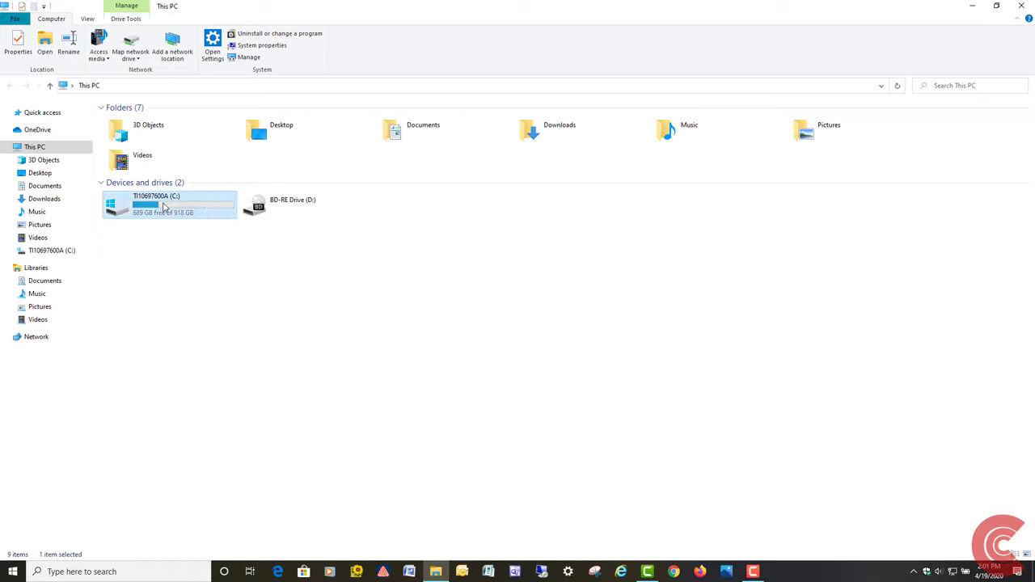
{"action": "right_click", "coordinate": [163, 206]}
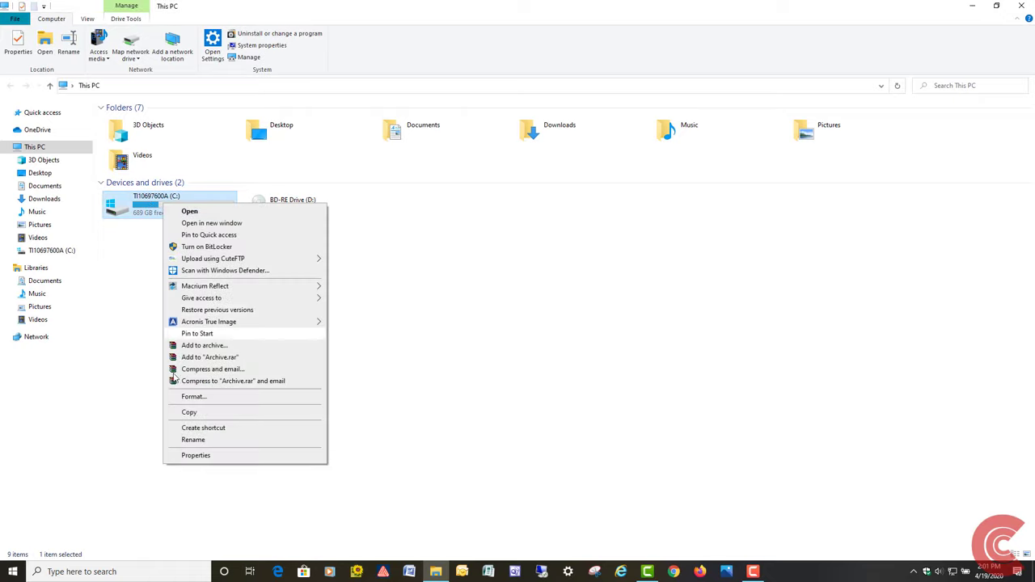
{"action": "left_click", "coordinate": [216, 457]}
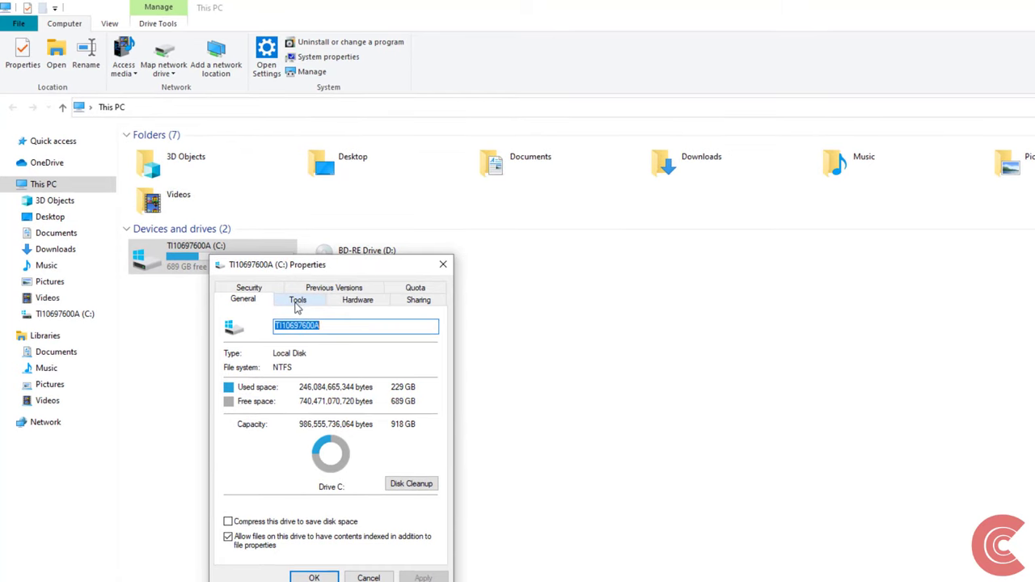
View the C: drive's error-checking scan option, dismiss it without scanning, and close the drive properties and This PC
{"action": "left_click", "coordinate": [298, 301]}
{"action": "left_click_drag", "start_coordinate": [360, 266], "coordinate": [564, 214]}
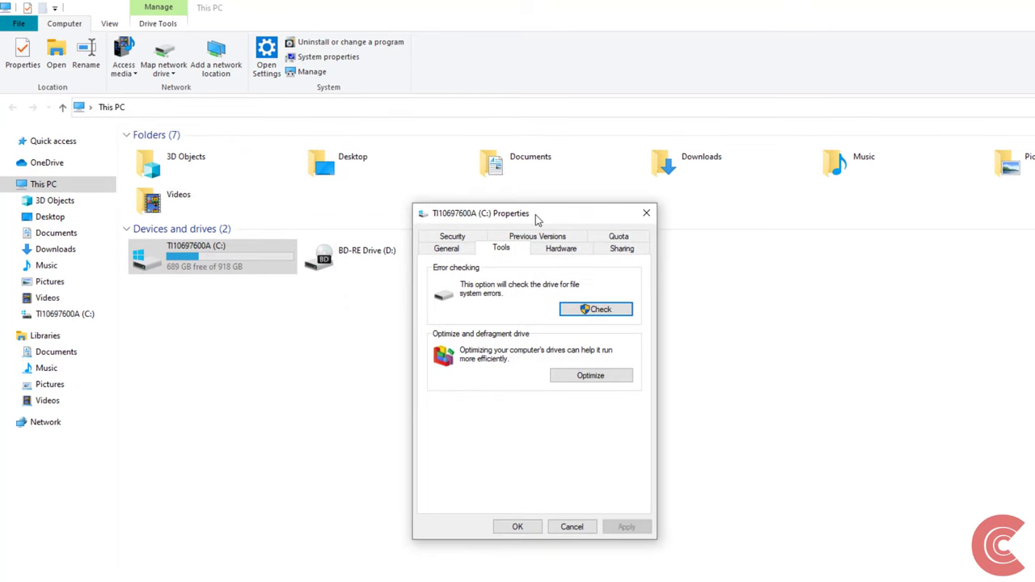
{"action": "left_click", "coordinate": [601, 306]}
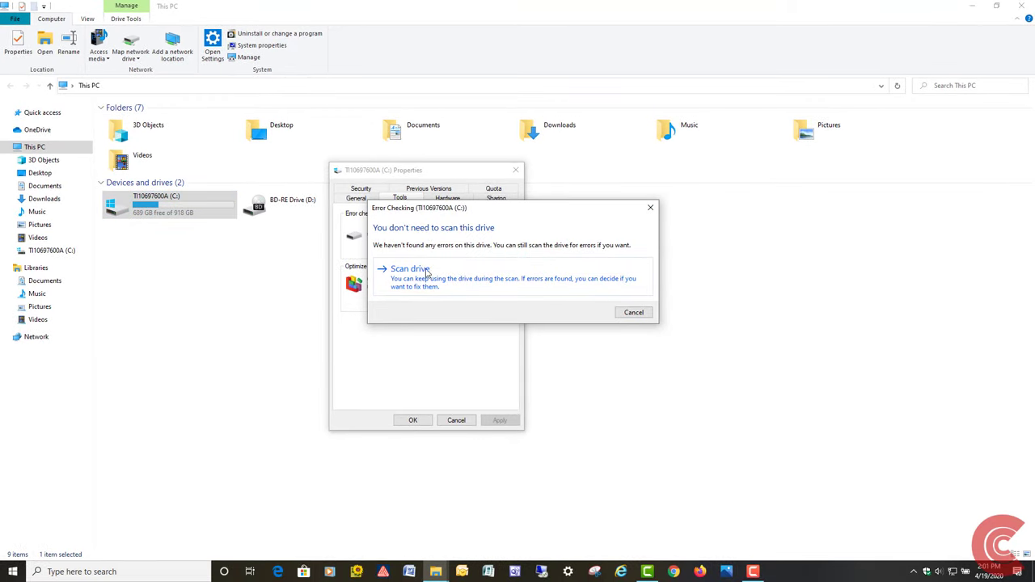
{"action": "left_click", "coordinate": [653, 210]}
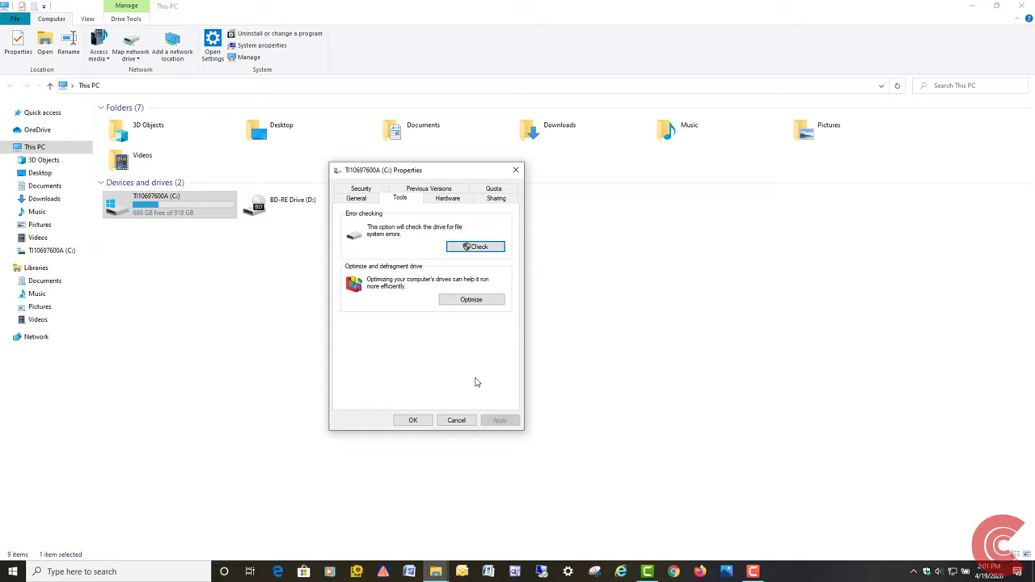
{"action": "left_click", "coordinate": [454, 419]}
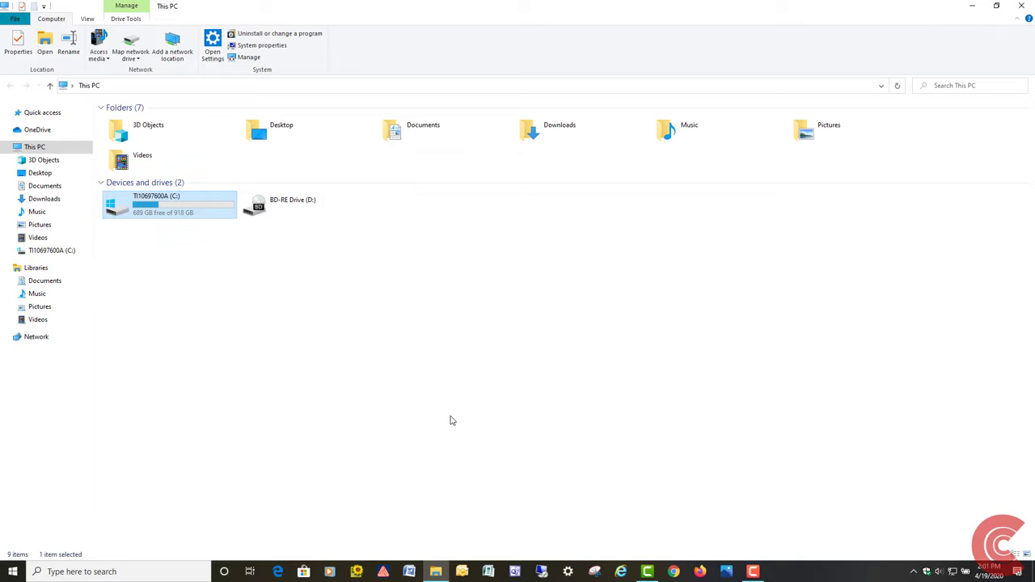
{"action": "left_click", "coordinate": [1022, 7]}
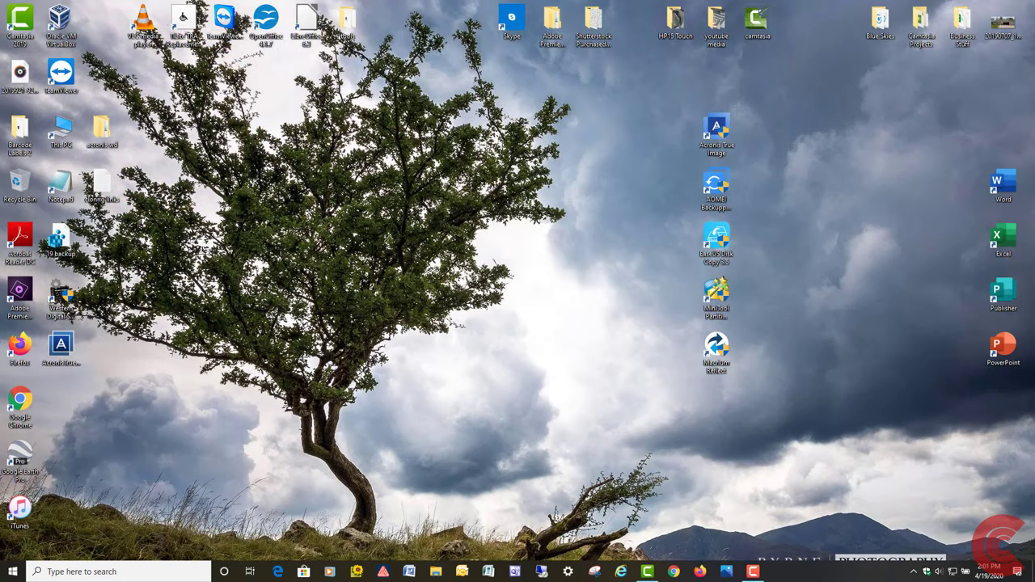
Show the hidden notification area icons to examine which programs are running in the background
{"action": "left_click", "coordinate": [914, 572]}
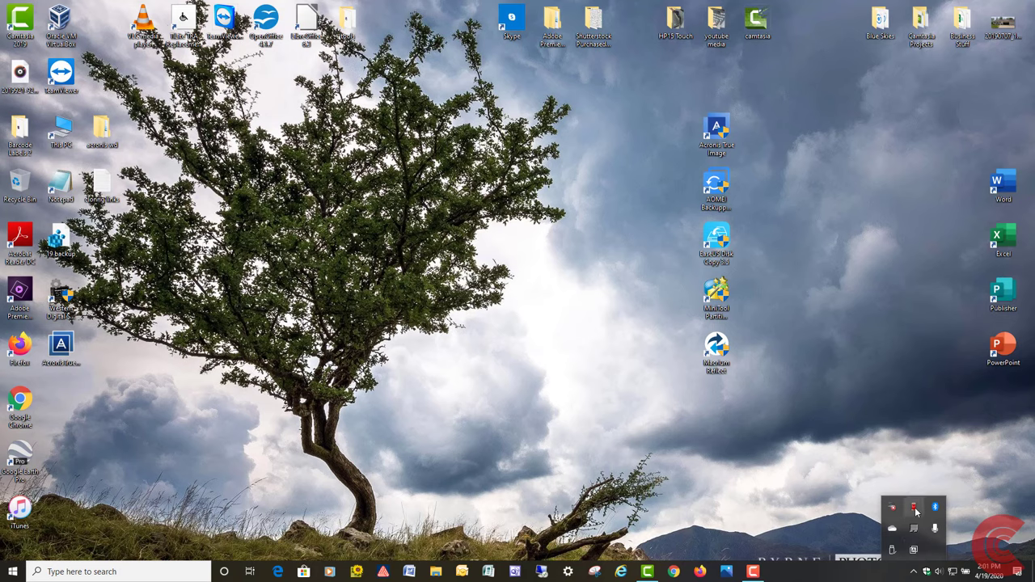
{"action": "left_click", "coordinate": [916, 510]}
{"action": "left_click", "coordinate": [914, 514]}
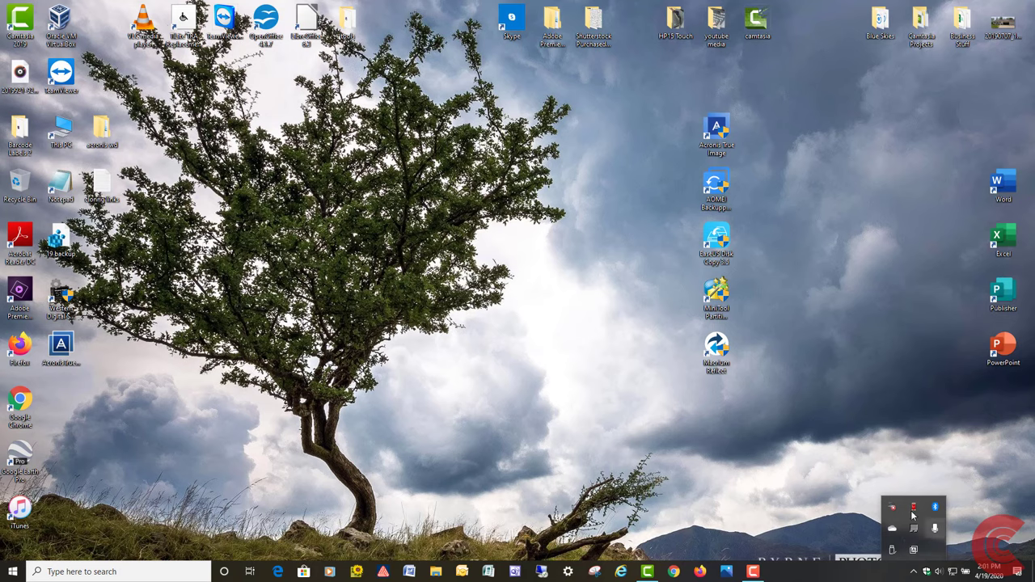
{"action": "left_click", "coordinate": [913, 514]}
{"action": "left_click", "coordinate": [916, 499]}
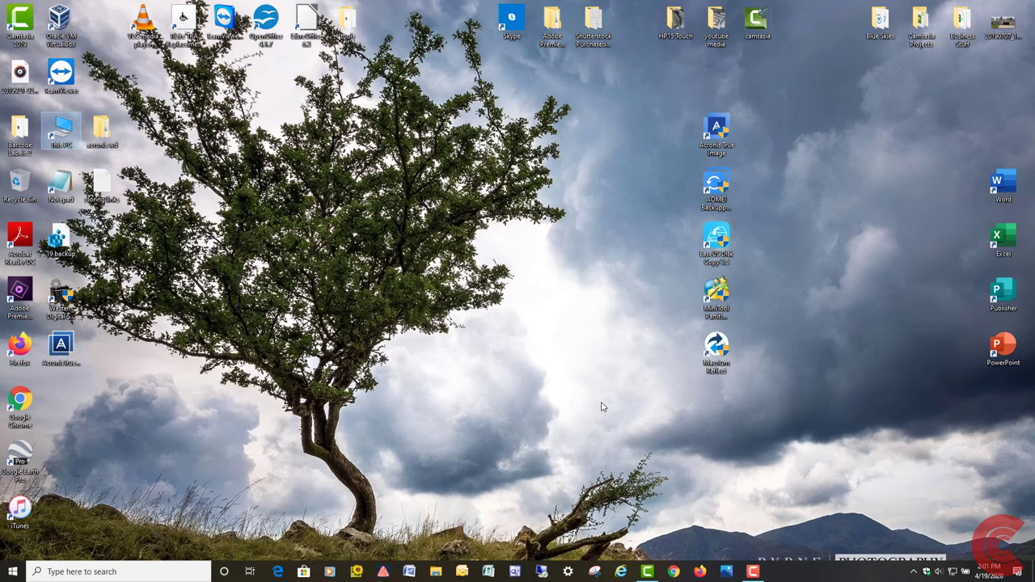
Move the Acronis True Image shortcut out of the cloning programs column, two icon columns to the left in its original row
{"action": "left_click", "coordinate": [717, 134]}
{"action": "left_click_drag", "start_coordinate": [719, 134], "coordinate": [679, 77]}
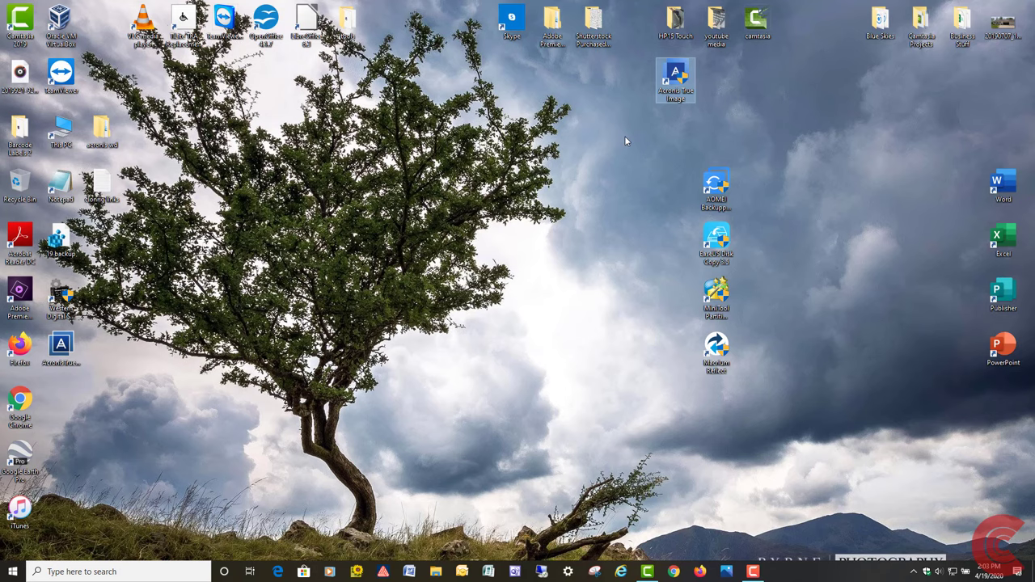
{"action": "left_click_drag", "start_coordinate": [675, 84], "coordinate": [674, 138]}
{"action": "left_click", "coordinate": [775, 115]}
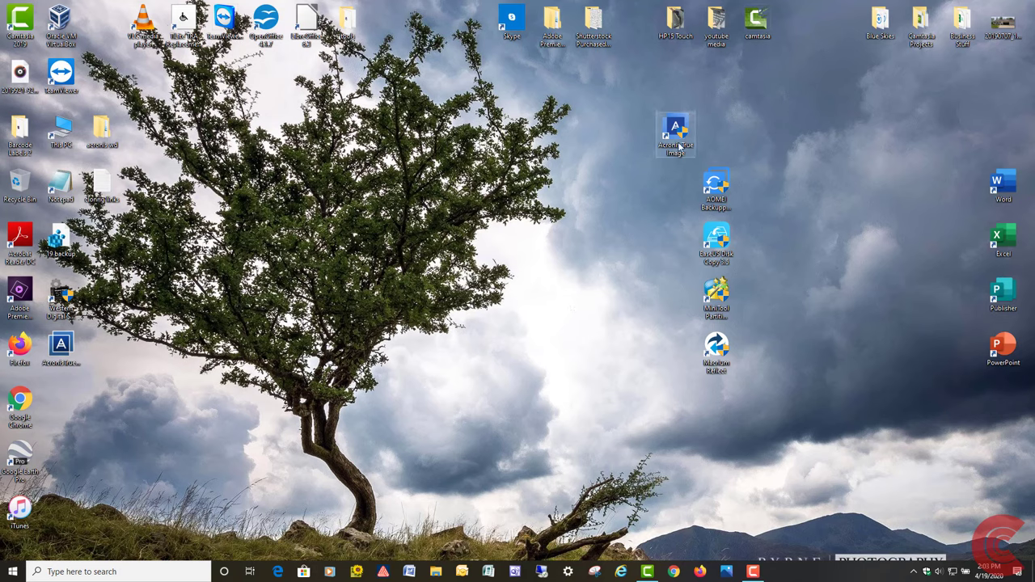
{"action": "left_click_drag", "start_coordinate": [678, 137], "coordinate": [637, 137]}
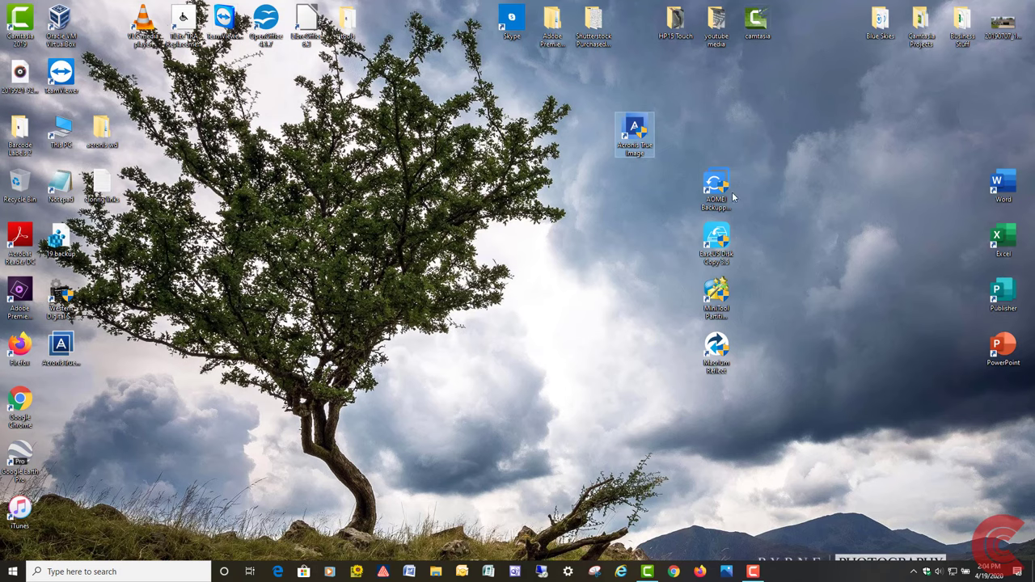
Move the AOMEI Backupper, EaseUS Disk Copy, MiniTool Partition Wizard and Macrium Reflect shortcuts up one row each, keeping them in one column
{"action": "left_click_drag", "start_coordinate": [733, 192], "coordinate": [731, 139]}
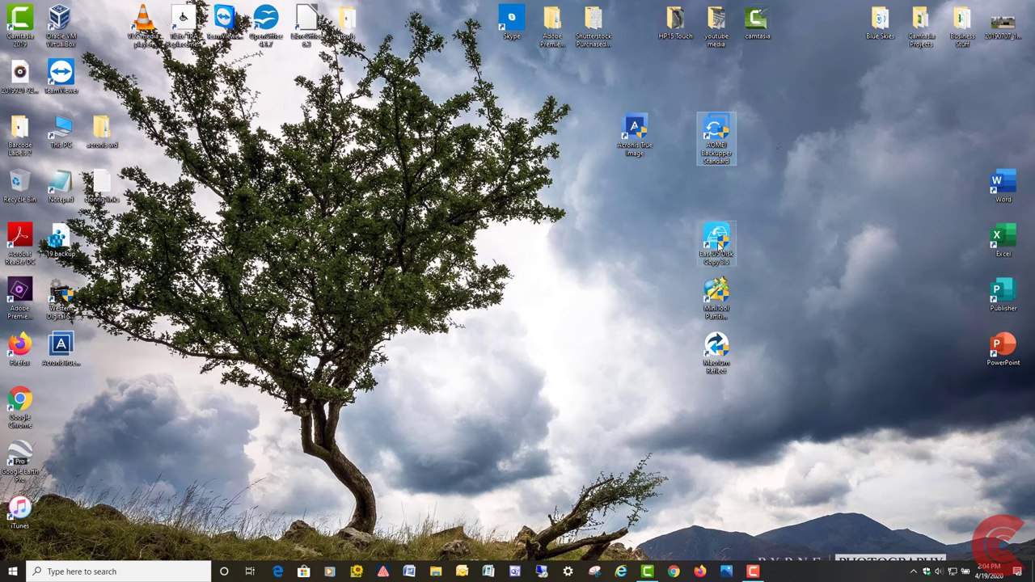
{"action": "left_click_drag", "start_coordinate": [717, 236], "coordinate": [638, 199]}
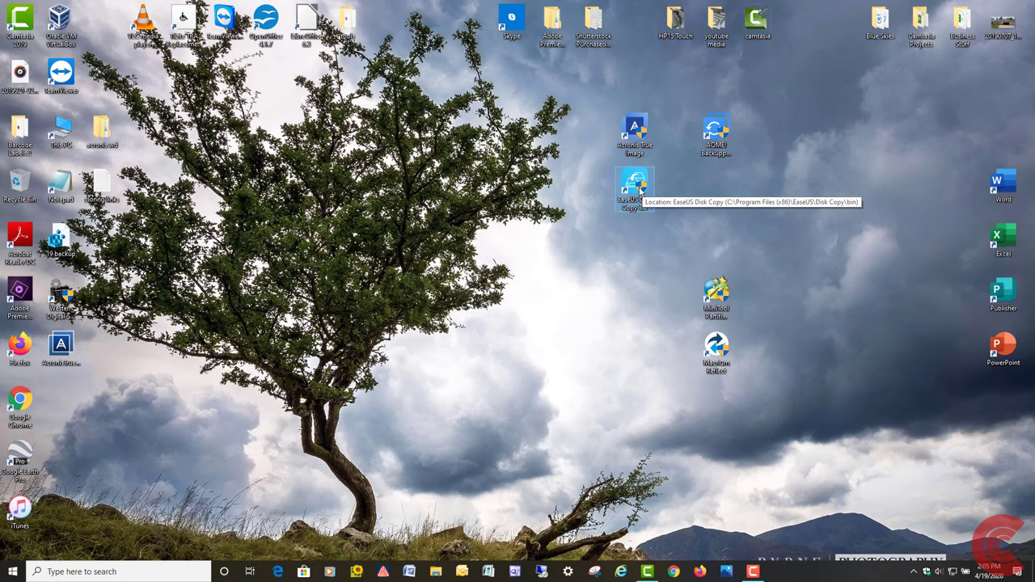
{"action": "left_click_drag", "start_coordinate": [639, 192], "coordinate": [716, 193]}
{"action": "left_click_drag", "start_coordinate": [712, 277], "coordinate": [712, 234]}
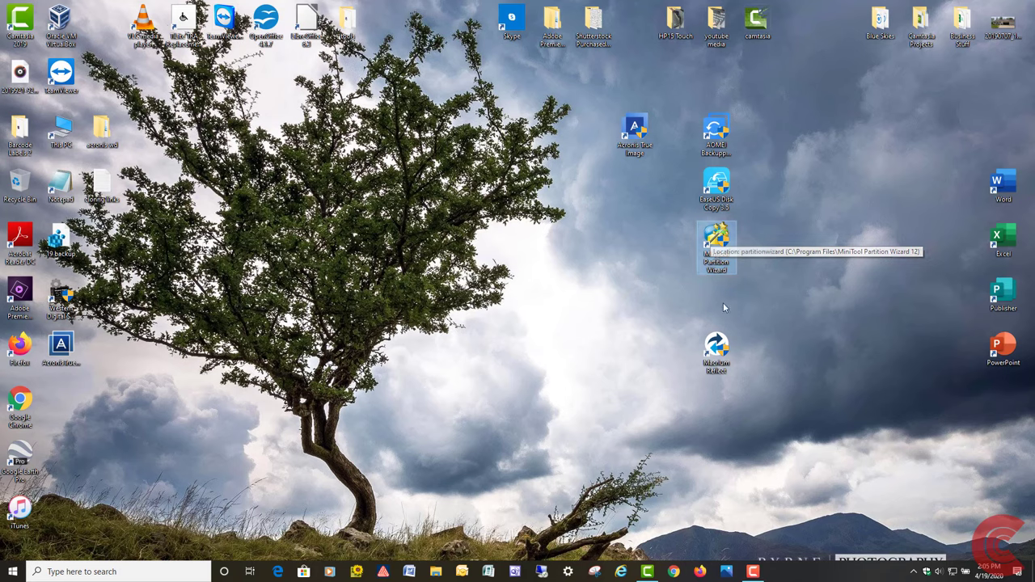
{"action": "left_click_drag", "start_coordinate": [716, 347], "coordinate": [717, 292]}
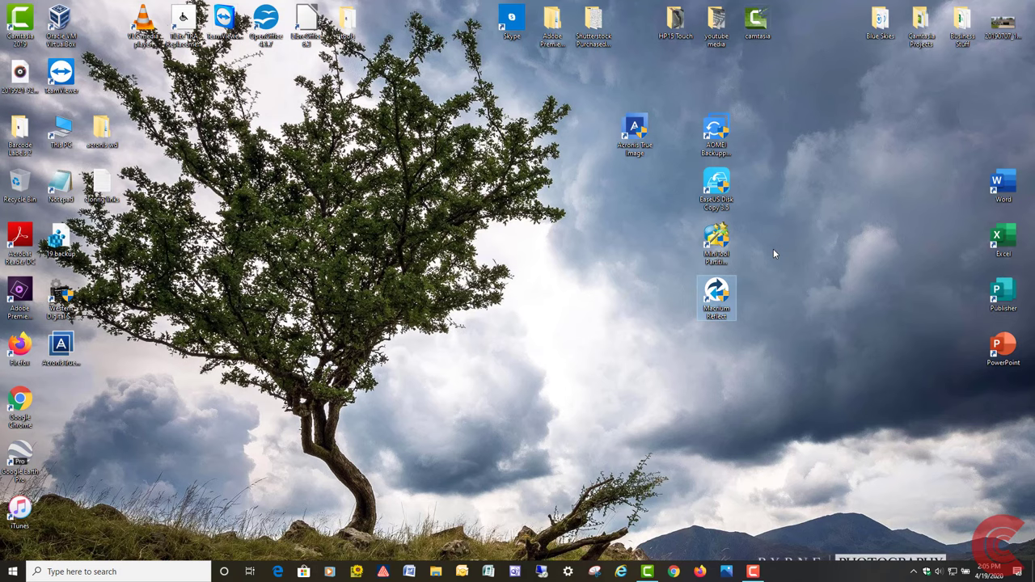
{"action": "left_click_drag", "start_coordinate": [717, 293], "coordinate": [718, 296]}
{"action": "left_click", "coordinate": [803, 255]}
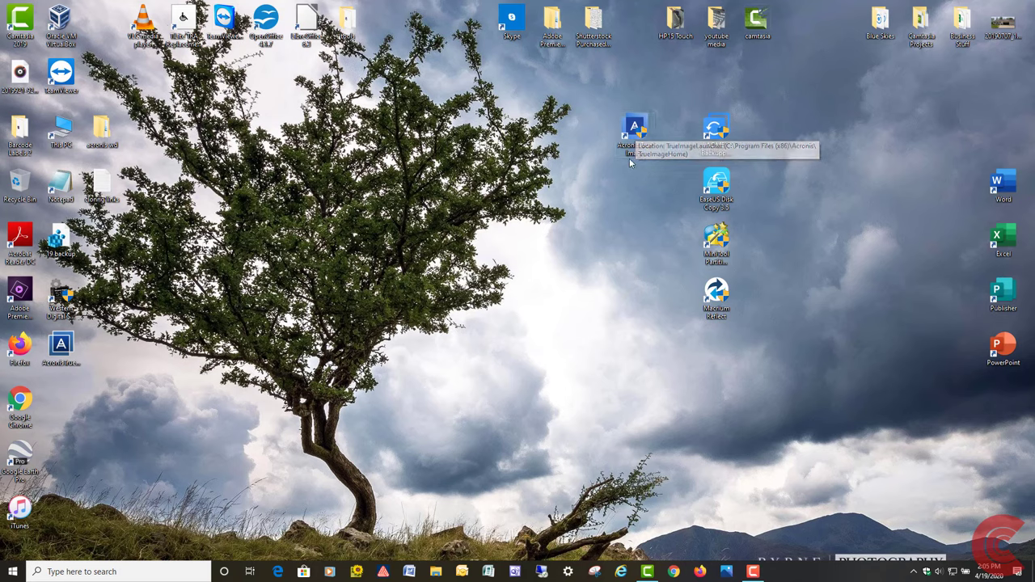
{"action": "left_click", "coordinate": [635, 132]}
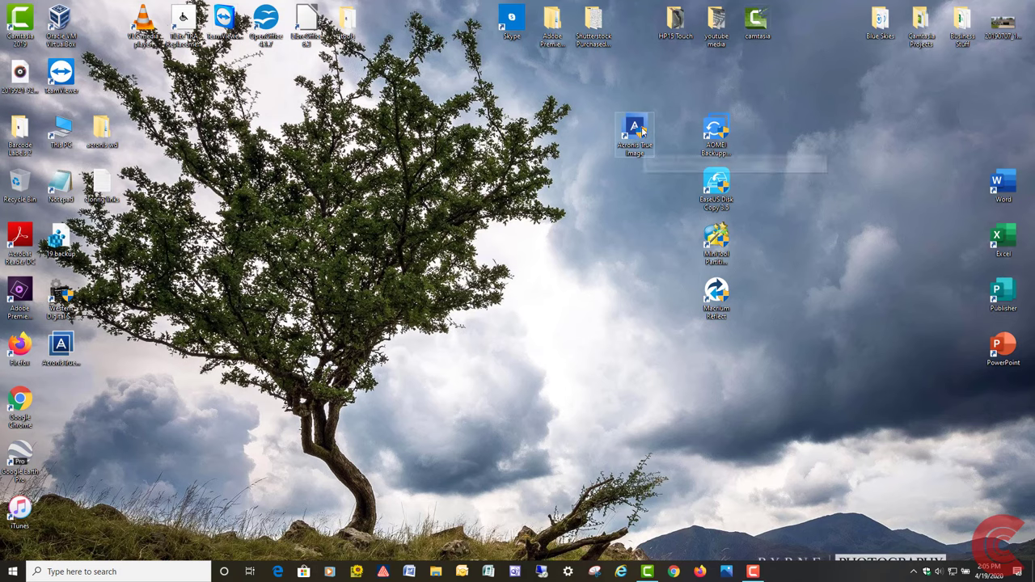
{"action": "left_click", "coordinate": [587, 209]}
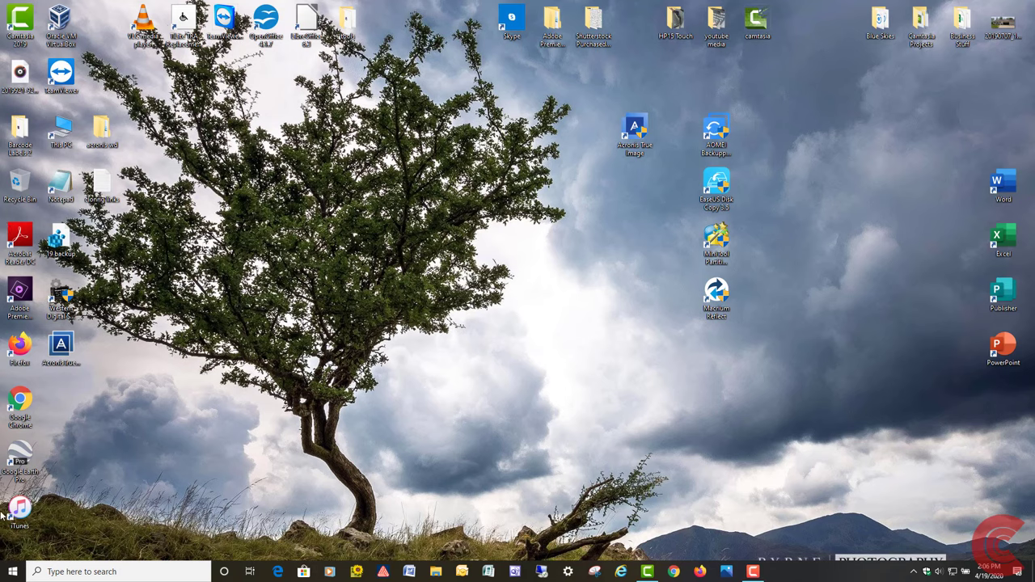
Open Disk Management maximized to examine the partitions on Disk 0 and the space on Disk 1, then close it
{"action": "right_click", "coordinate": [12, 572]}
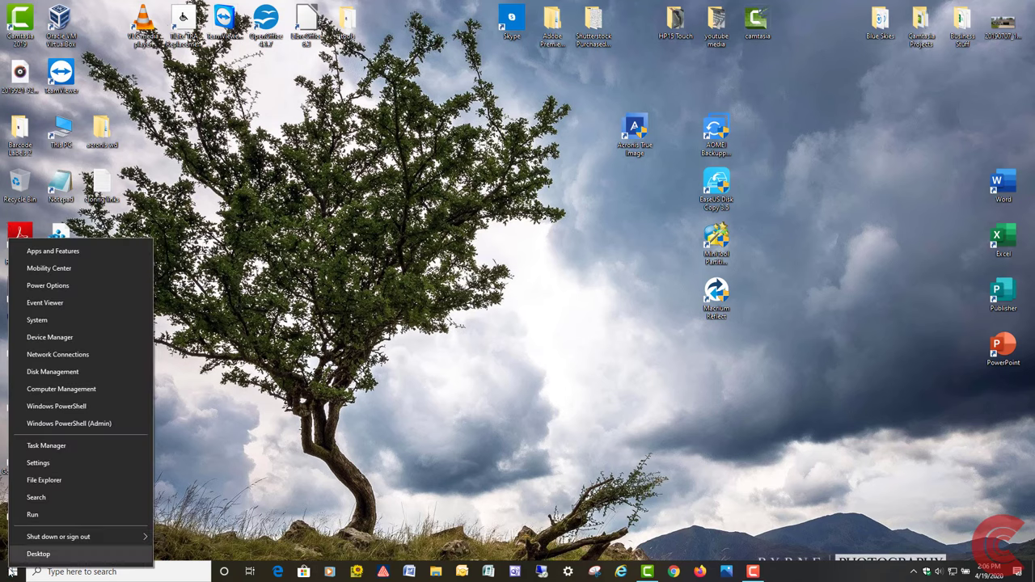
{"action": "left_click", "coordinate": [71, 376]}
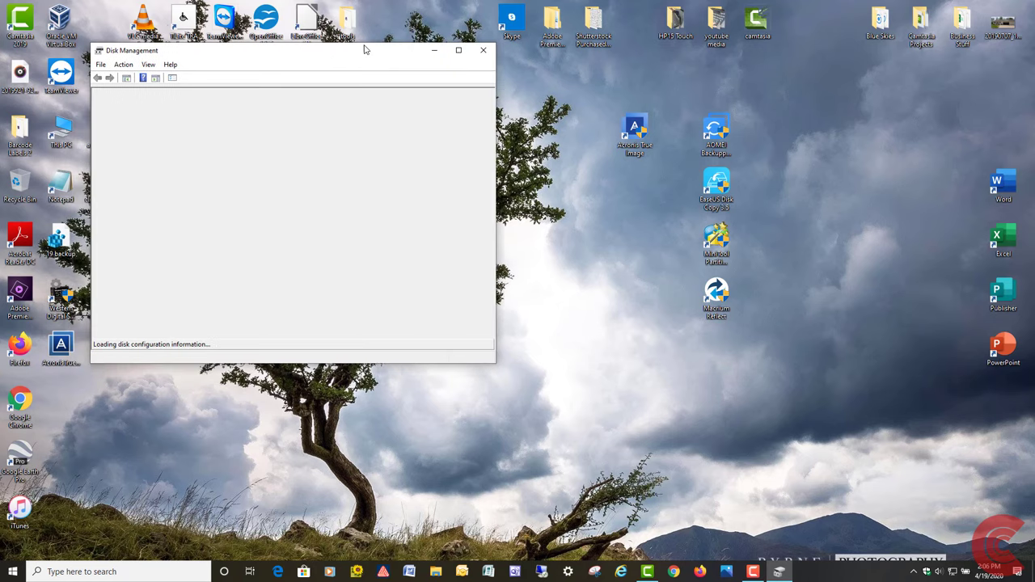
{"action": "left_click_drag", "start_coordinate": [364, 50], "coordinate": [553, 89]}
{"action": "left_click", "coordinate": [668, 73]}
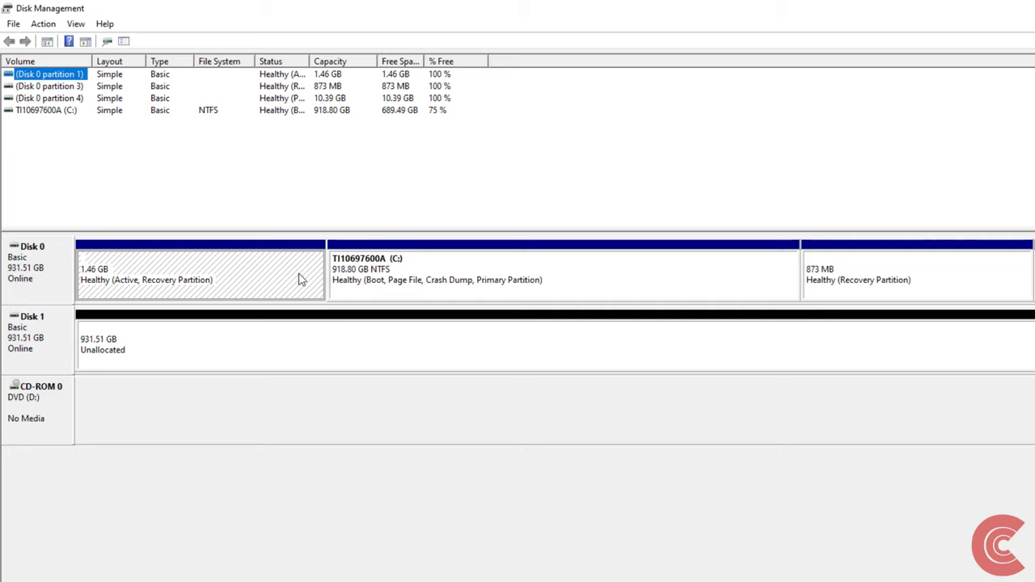
{"action": "left_click", "coordinate": [166, 360]}
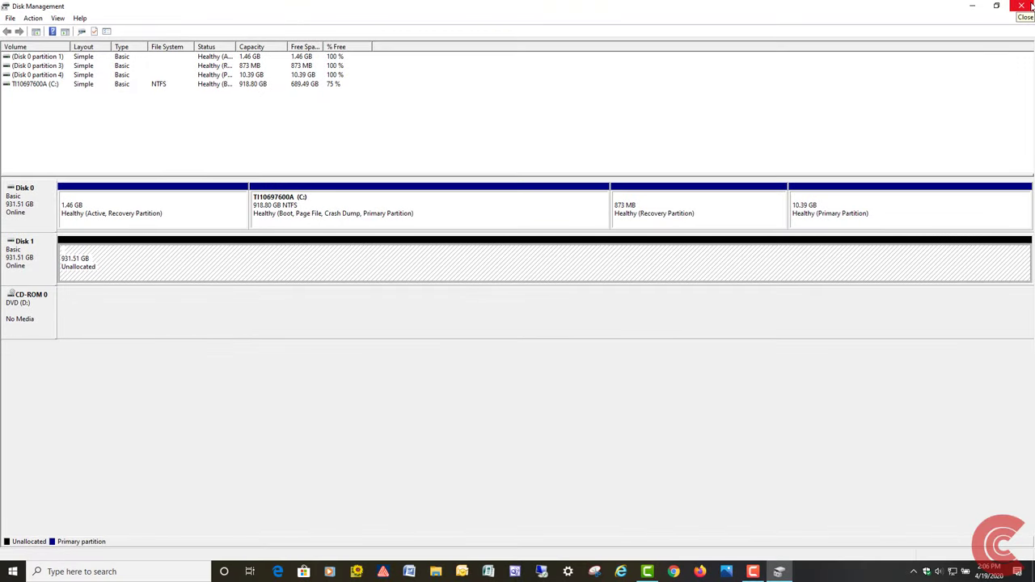
{"action": "left_click", "coordinate": [1022, 7]}
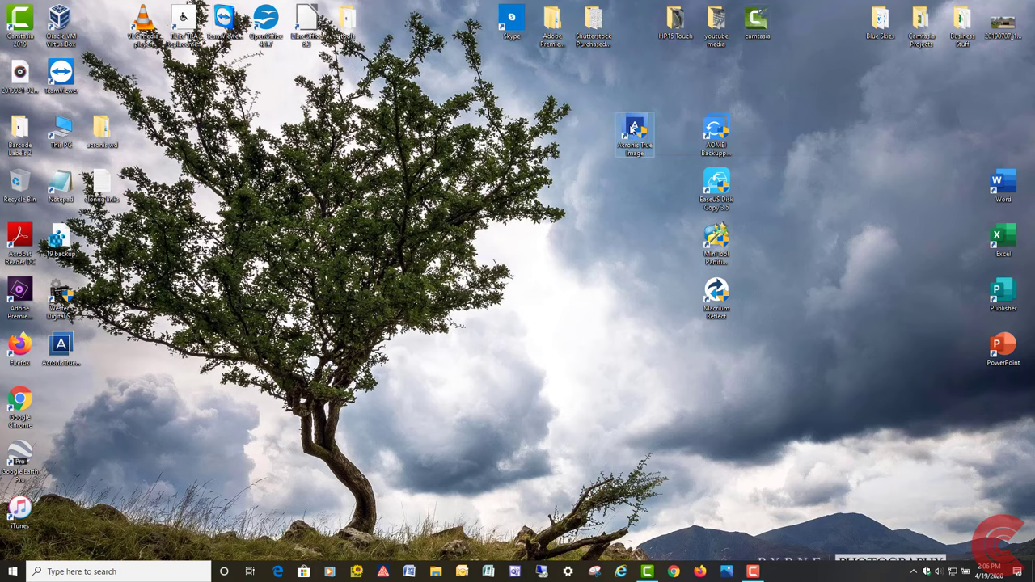
Start the Clone Disk wizard in Acronis True Image and choose the Manual clone mode
{"action": "left_click", "coordinate": [575, 265]}
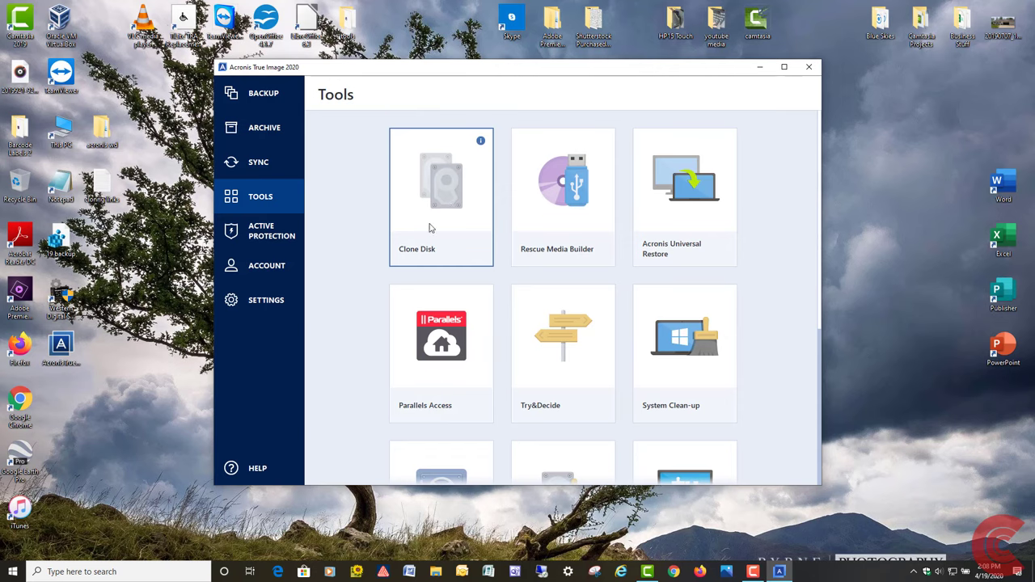
{"action": "left_click", "coordinate": [451, 211]}
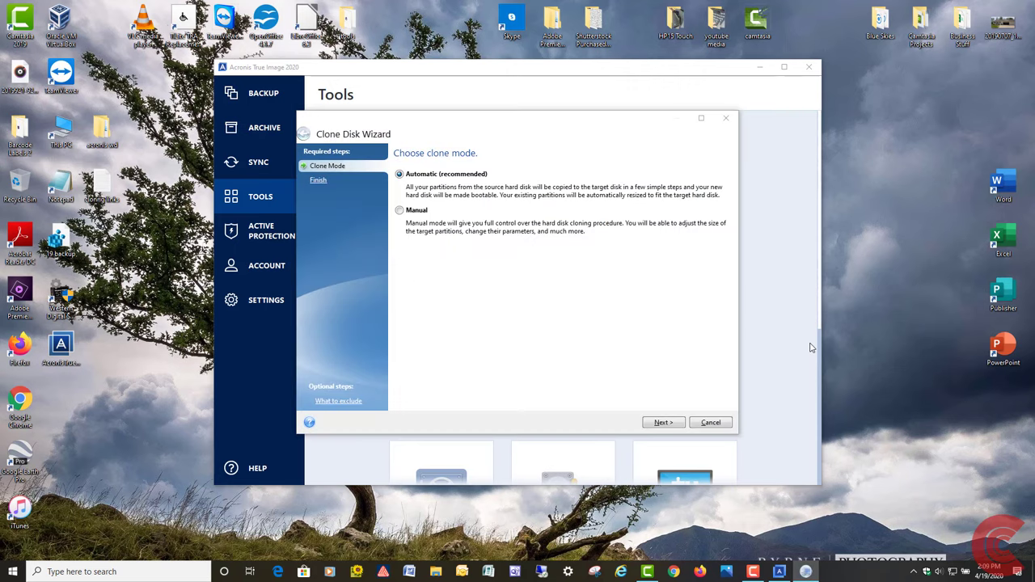
{"action": "left_click_drag", "start_coordinate": [532, 128], "coordinate": [593, 103]}
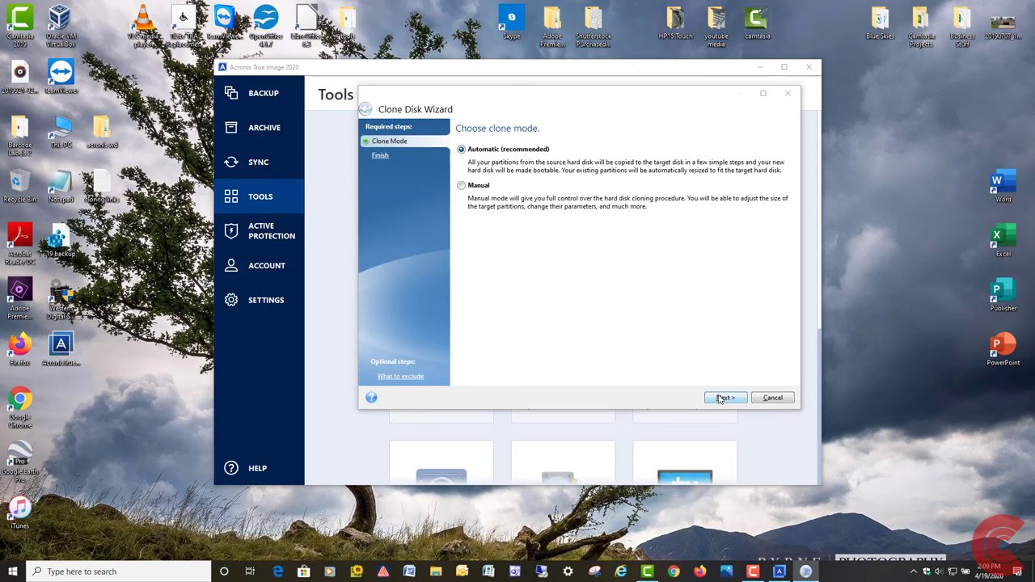
{"action": "left_click", "coordinate": [462, 186]}
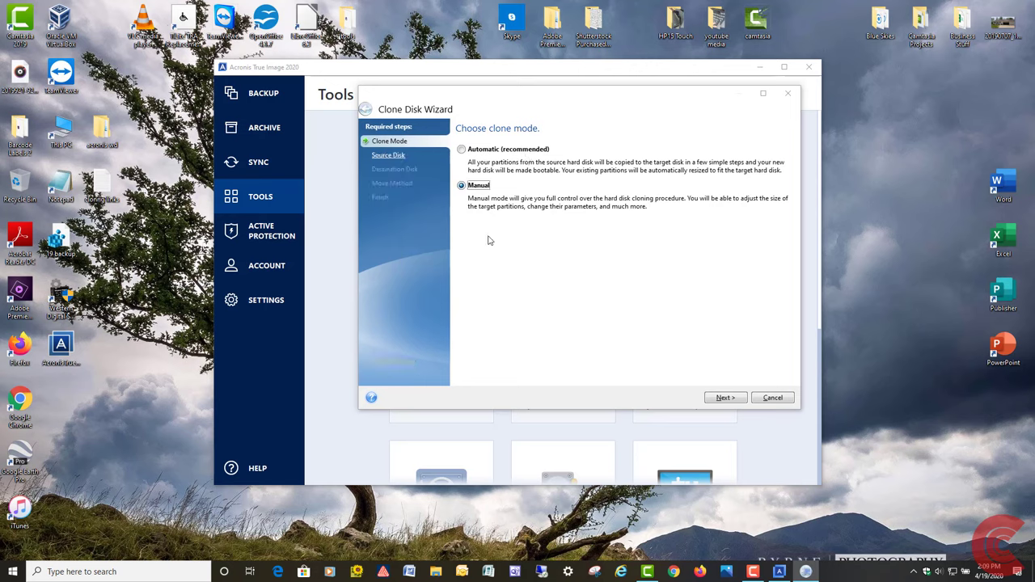
{"action": "left_click", "coordinate": [726, 397]}
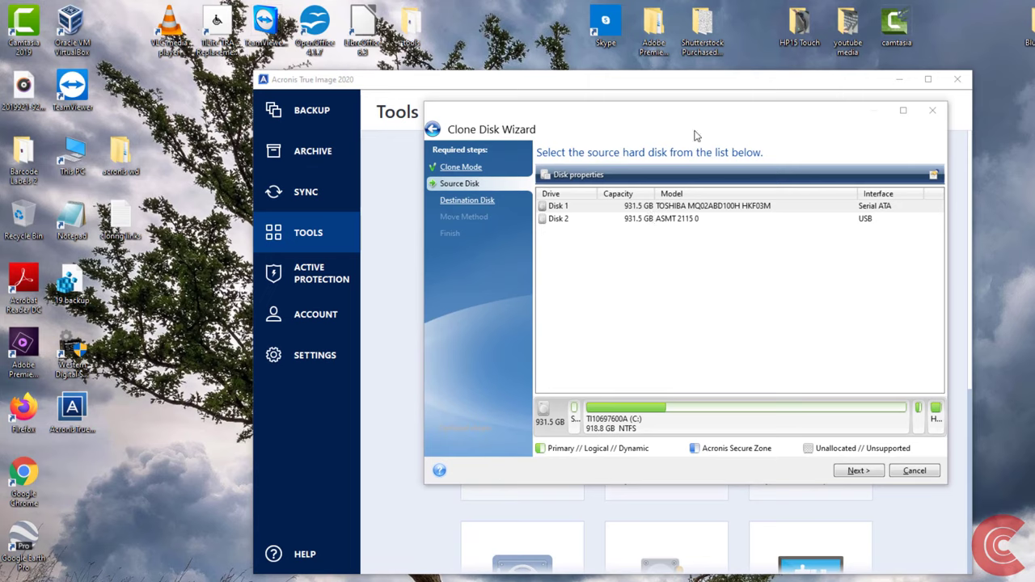
Set Disk 1, the TOSHIBA Serial ATA drive, as the source hard disk for the clone
{"action": "left_click", "coordinate": [631, 208]}
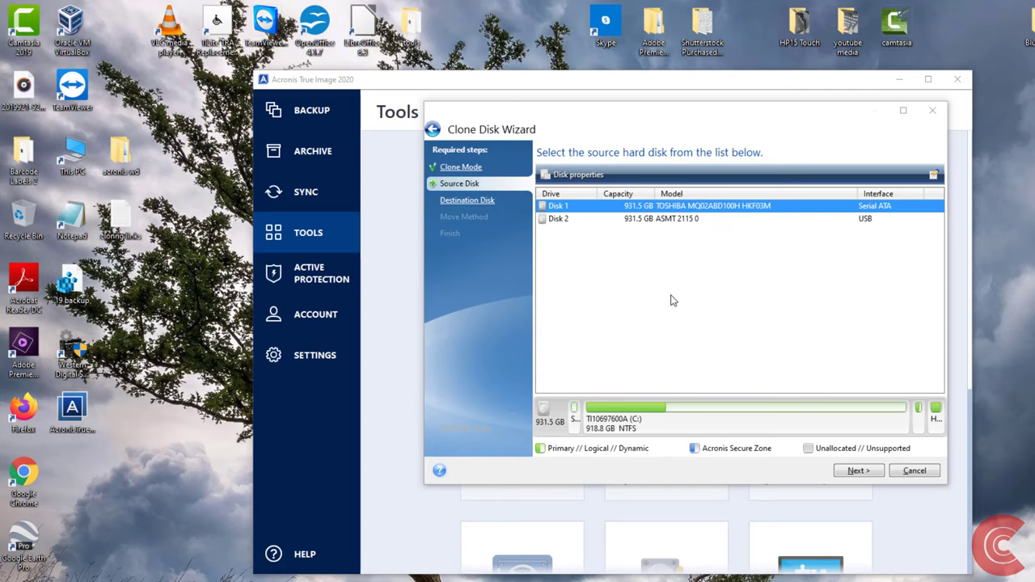
{"action": "left_click", "coordinate": [725, 419]}
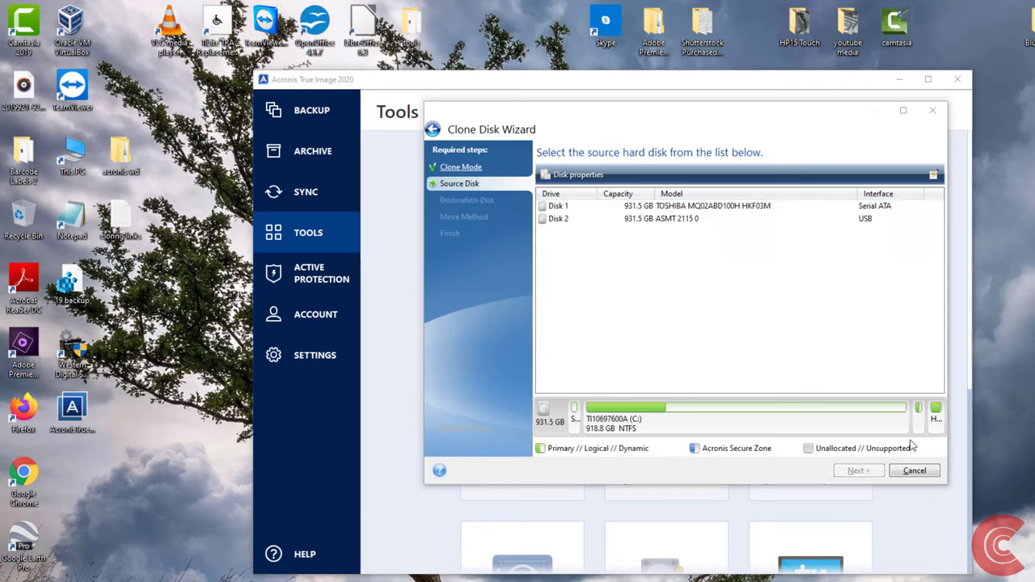
{"action": "left_click", "coordinate": [711, 206]}
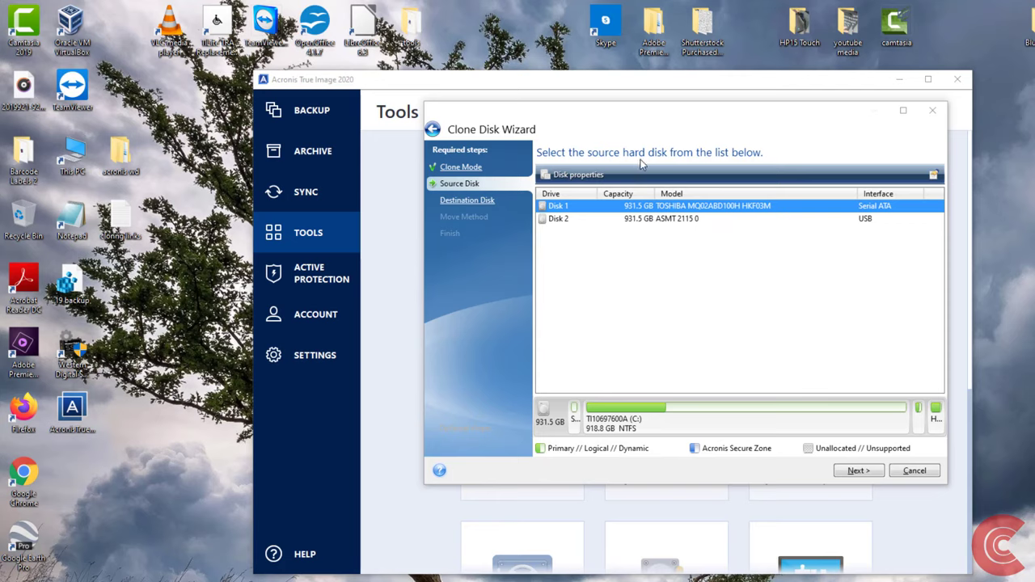
{"action": "left_click", "coordinate": [855, 473]}
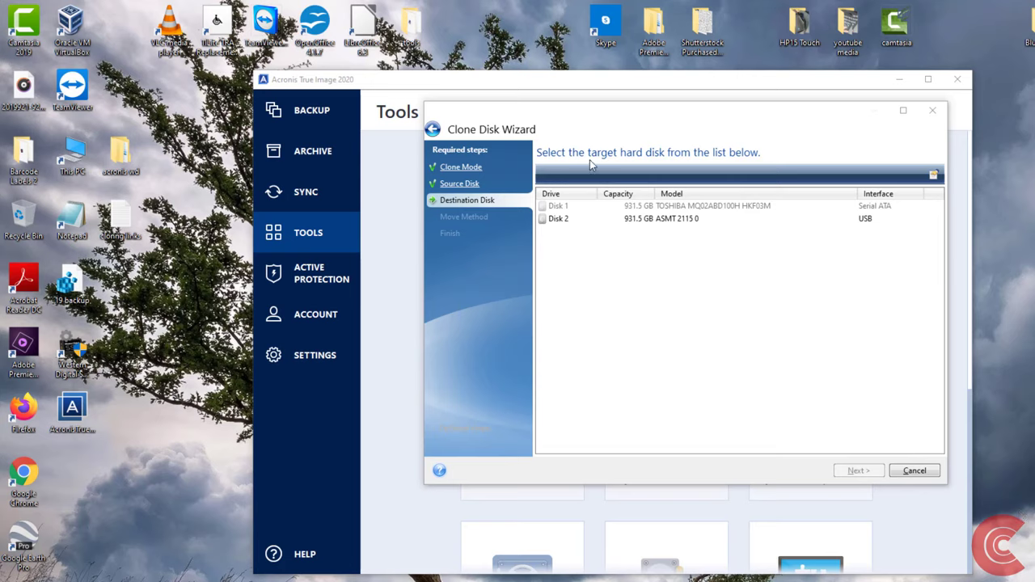
Set Disk 2, the ASMT 2115 USB drive, as the target hard disk and choose the As is data moving method
{"action": "left_click", "coordinate": [863, 222]}
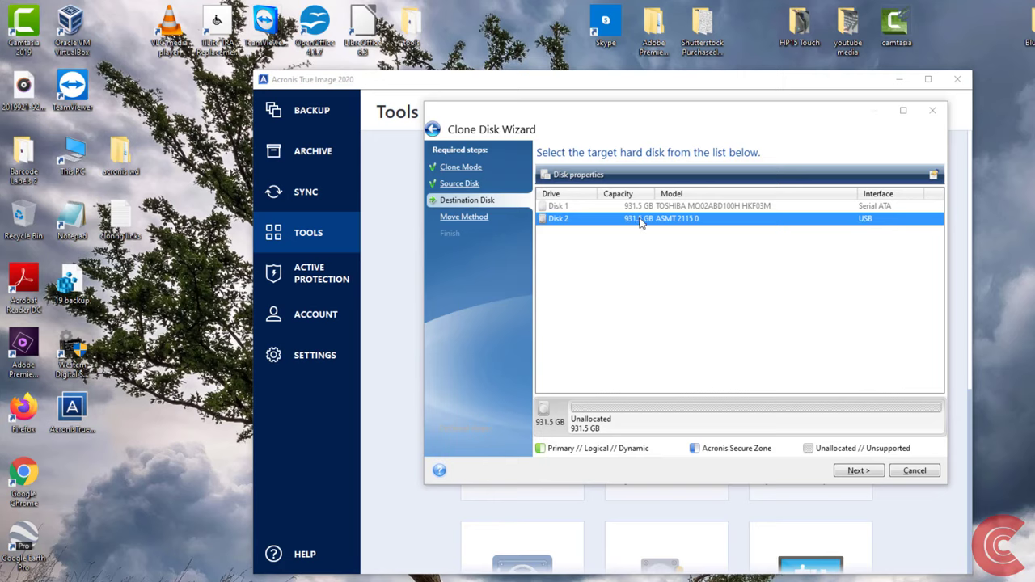
{"action": "left_click", "coordinate": [859, 470]}
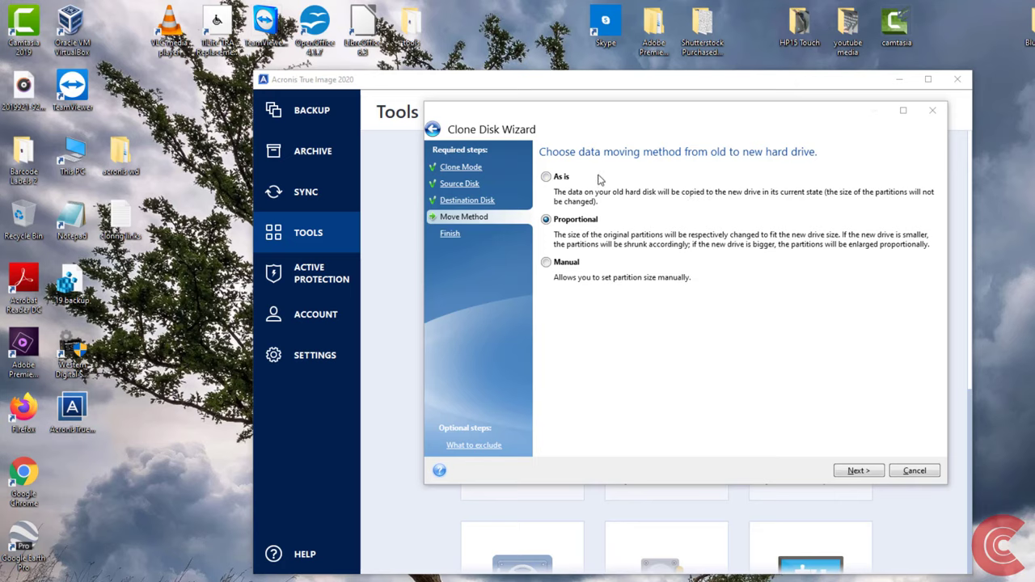
{"action": "left_click", "coordinate": [546, 178]}
{"action": "left_click", "coordinate": [863, 471]}
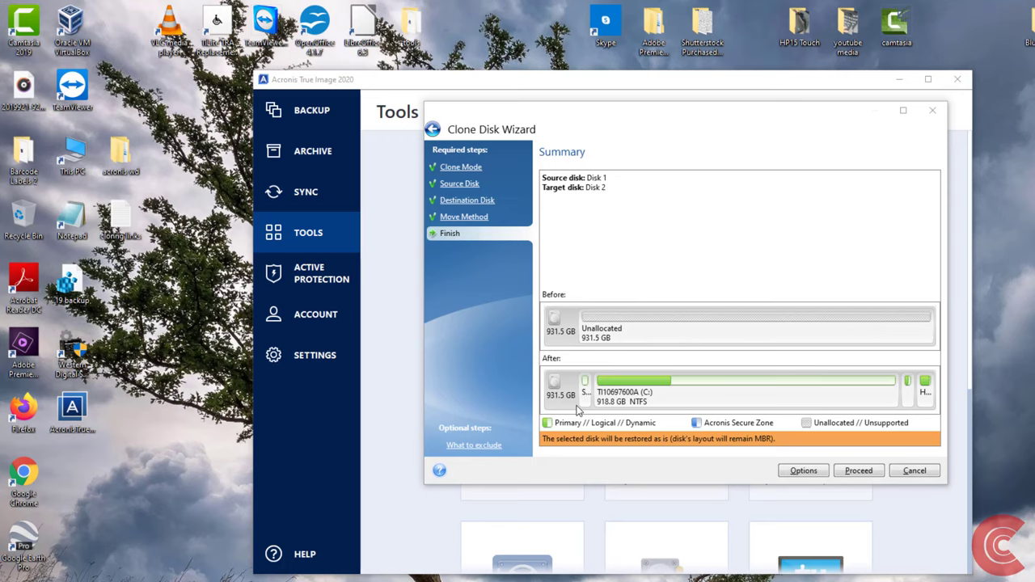
Run the cloning of Disk 1 to Disk 2, dismiss the completion notice and close Acronis True Image
{"action": "left_click", "coordinate": [860, 470]}
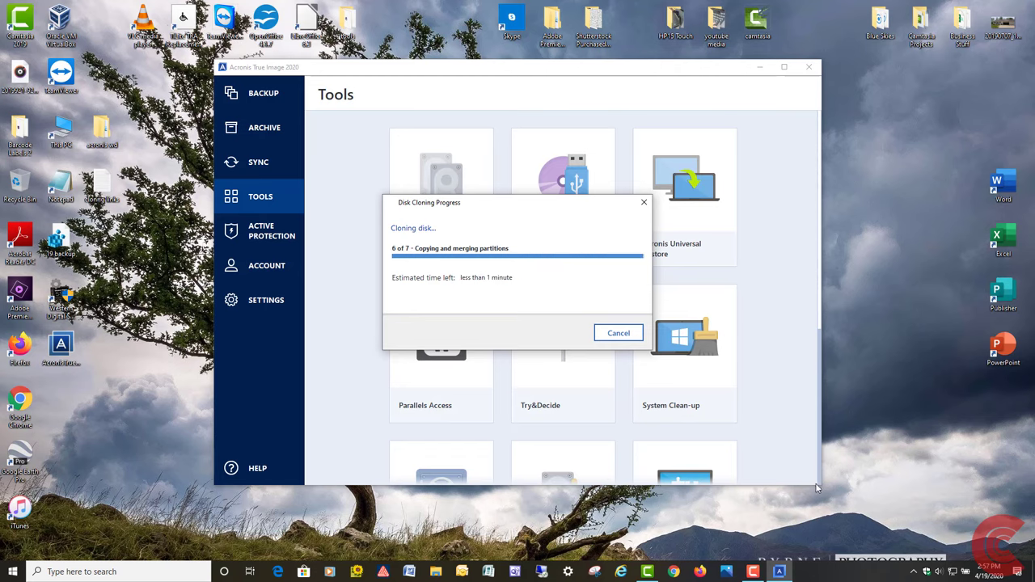
{"action": "mouse_move", "coordinate": [759, 577]}
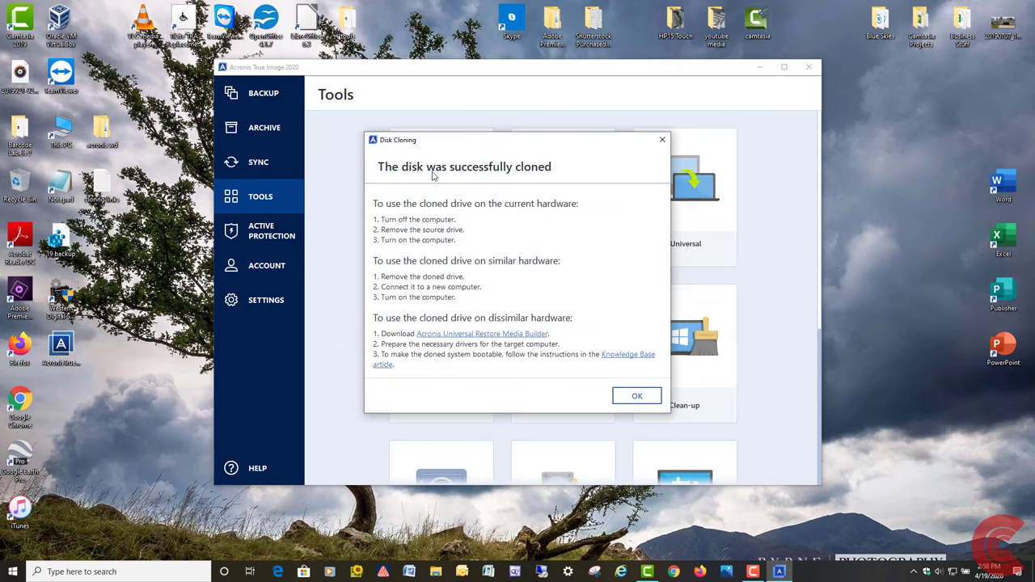
{"action": "left_click", "coordinate": [636, 397]}
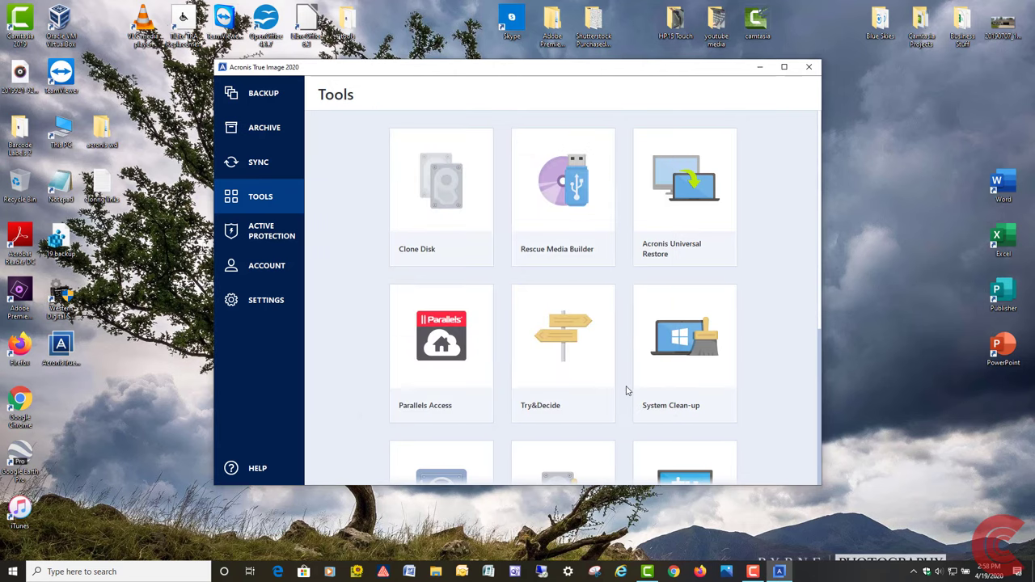
{"action": "left_click", "coordinate": [808, 68]}
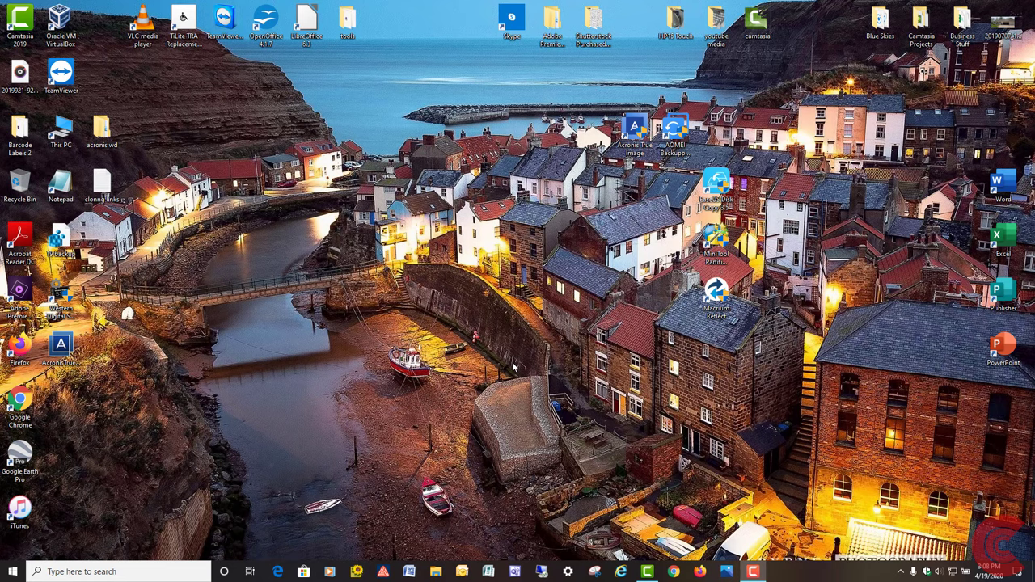
Open This PC to compare the used space on the C: drive and the cloned E: drive, then close it
{"action": "double_click", "coordinate": [63, 133]}
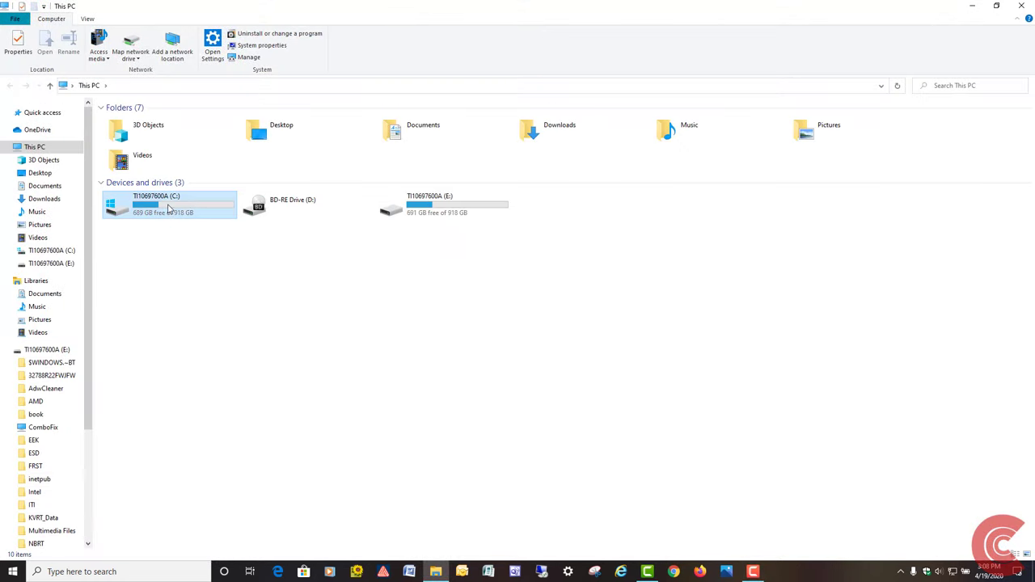
{"action": "left_click", "coordinate": [188, 212]}
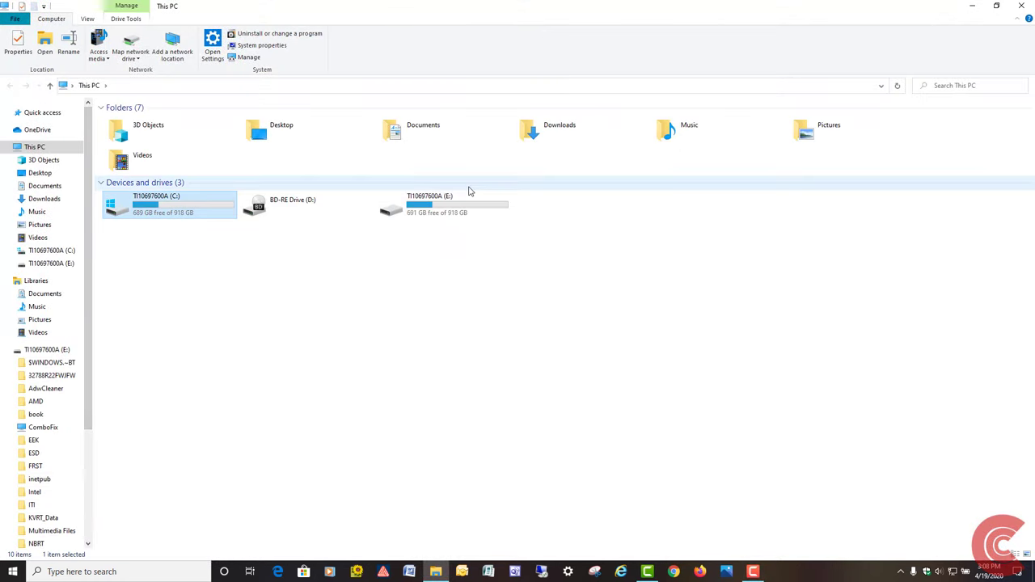
{"action": "left_click", "coordinate": [433, 205]}
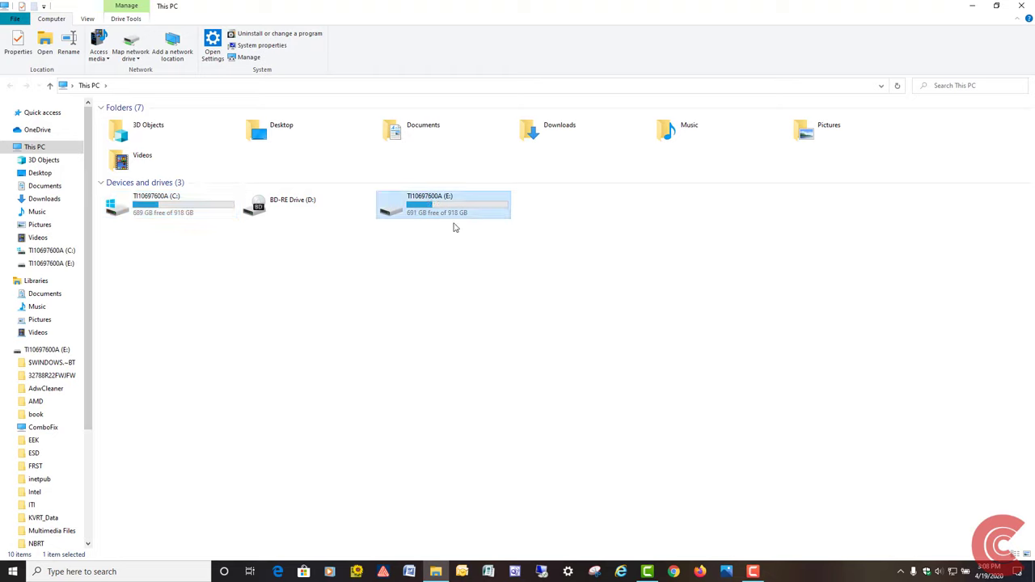
{"action": "left_click", "coordinate": [1020, 6]}
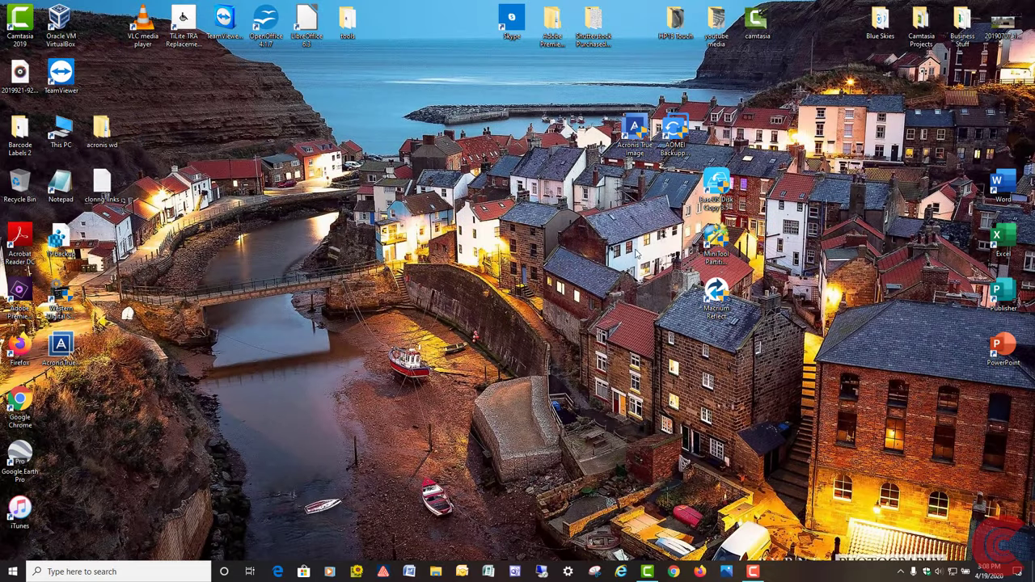